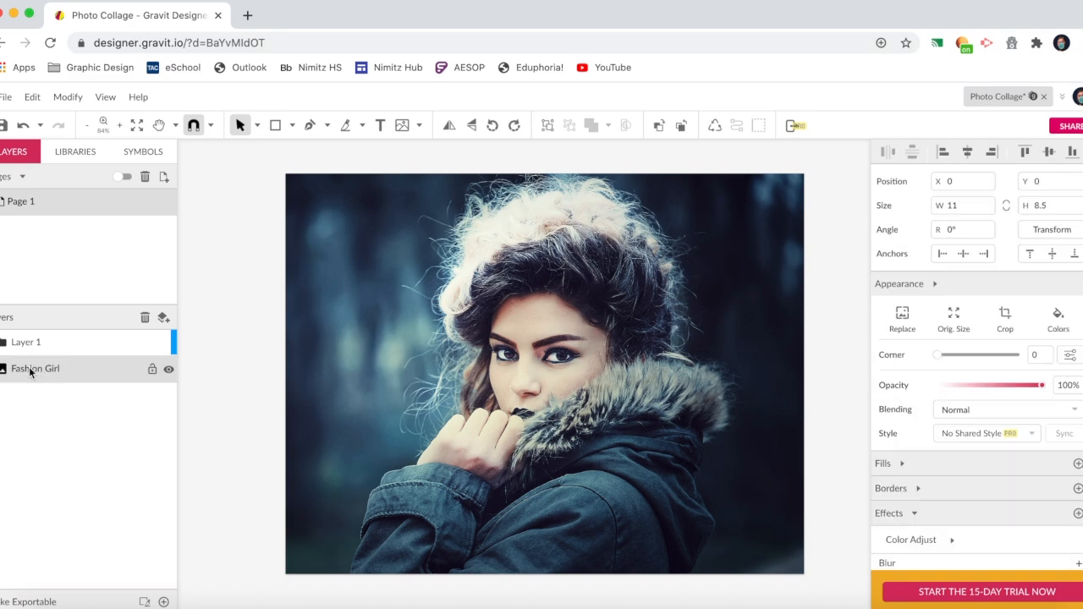
# Step: Nest the Fashion Girl image inside Layer 1 and draw a rectangle about 4.55 by 3.42 inches over the face
pyautogui.moveTo(29, 371); pyautogui.dragTo(28, 352)
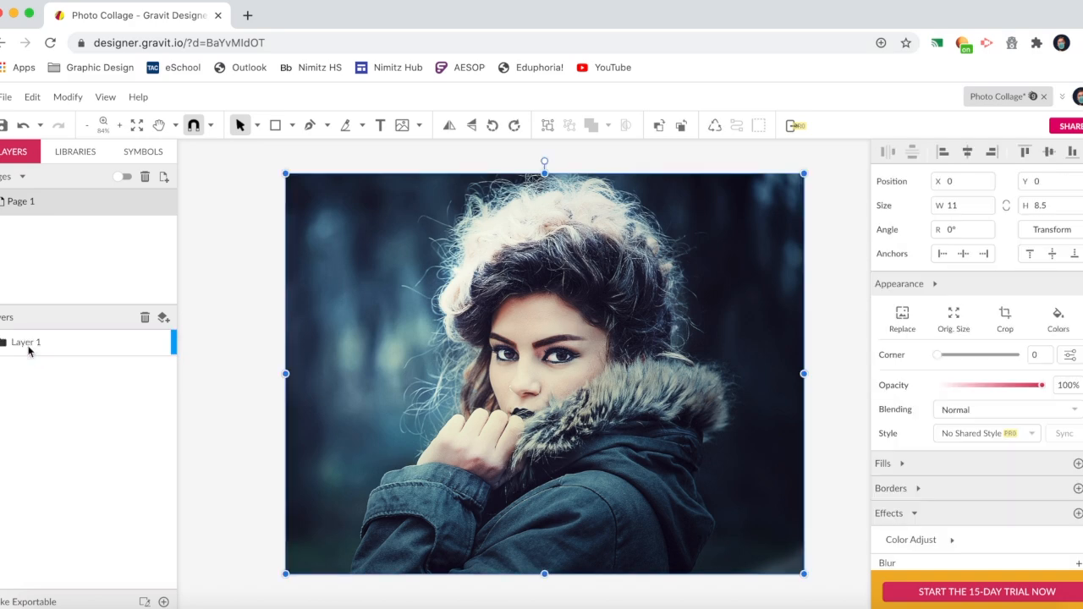
pyautogui.click(2, 342)
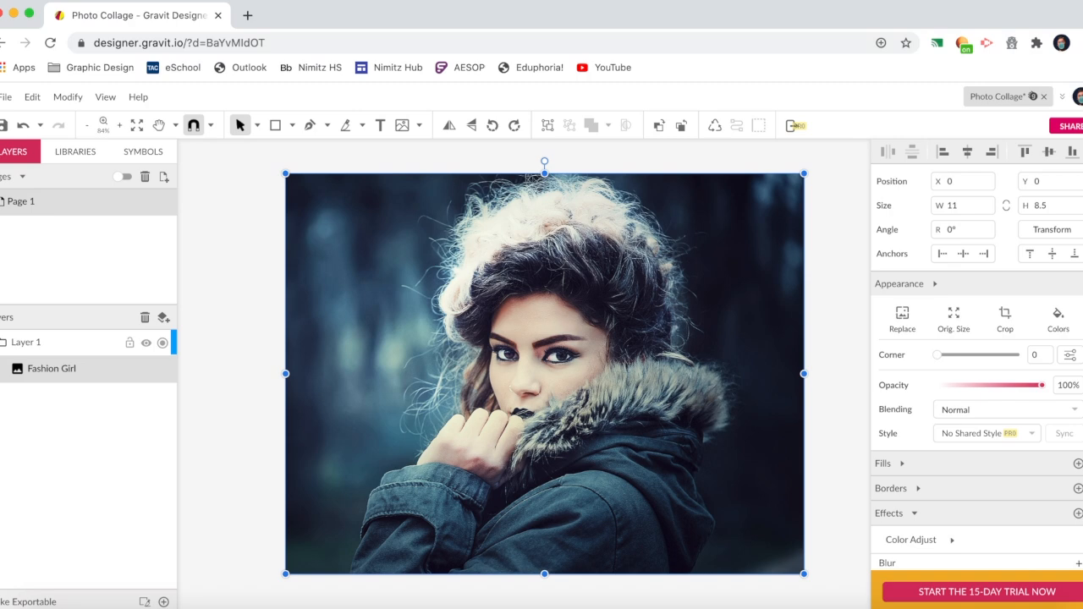
pyautogui.click(276, 126)
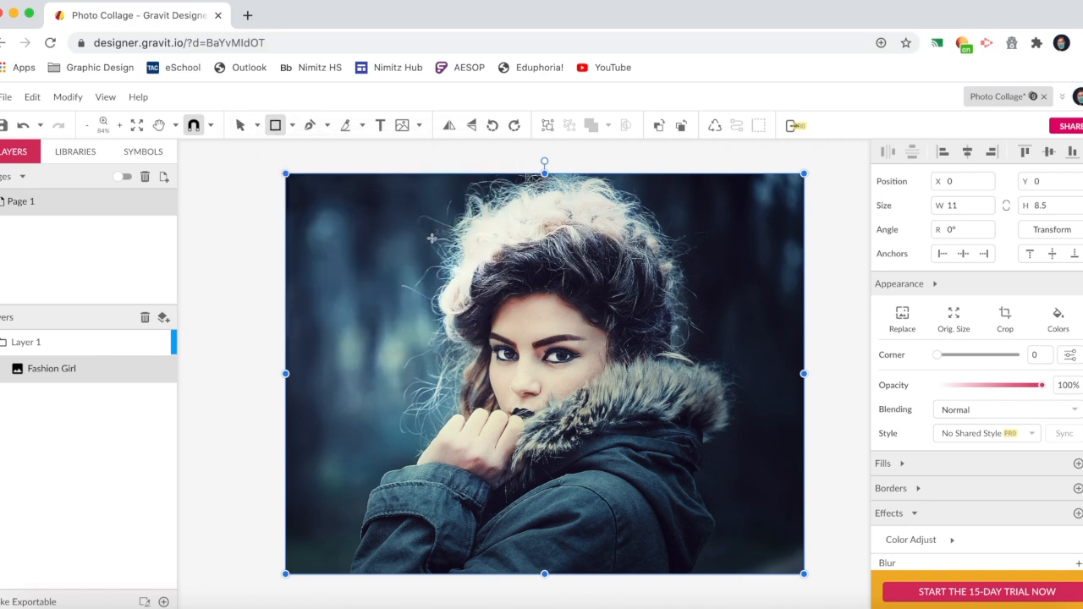
pyautogui.moveTo(441, 256)
pyautogui.mouseDown()
pyautogui.moveTo(639, 413)
pyautogui.moveTo(671, 423)
pyautogui.moveTo(658, 420)
pyautogui.mouseUp()
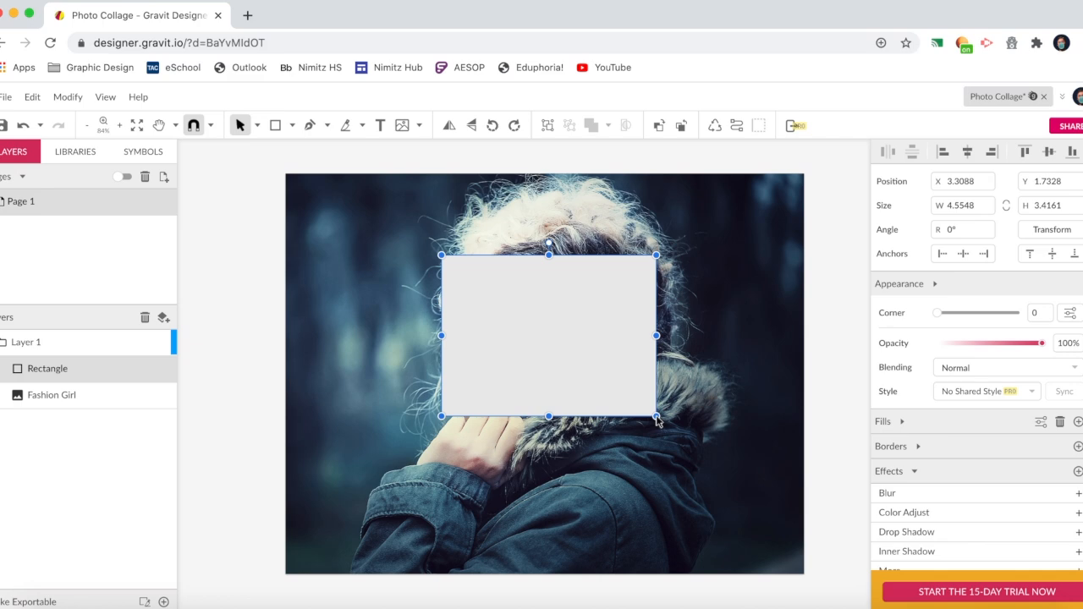
# Step: Set the rectangle's fill opacity to 0%
pyautogui.click(914, 471)
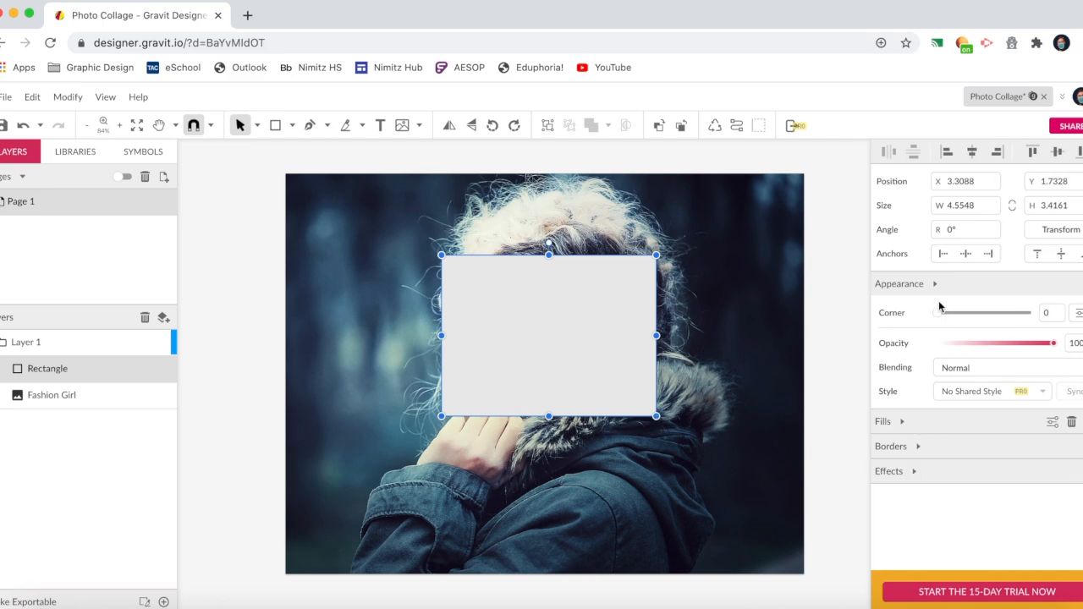
pyautogui.click(903, 421)
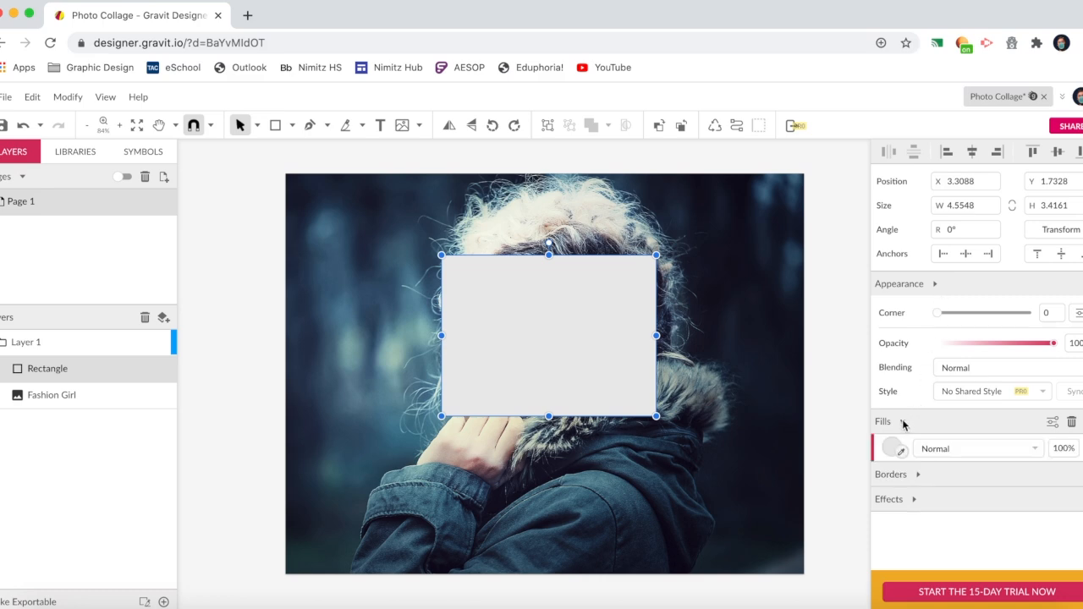
pyautogui.click(1064, 448)
pyautogui.write('0')
pyautogui.press('Return')
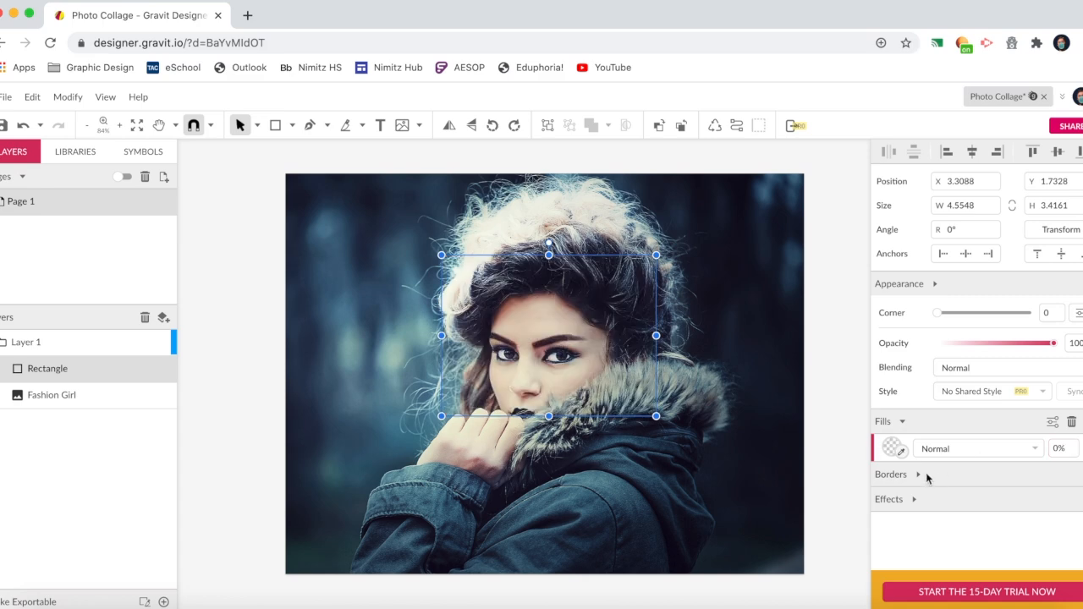
# Step: Add a white border with a 7 pt thickness to the rectangle
pyautogui.click(1055, 473)
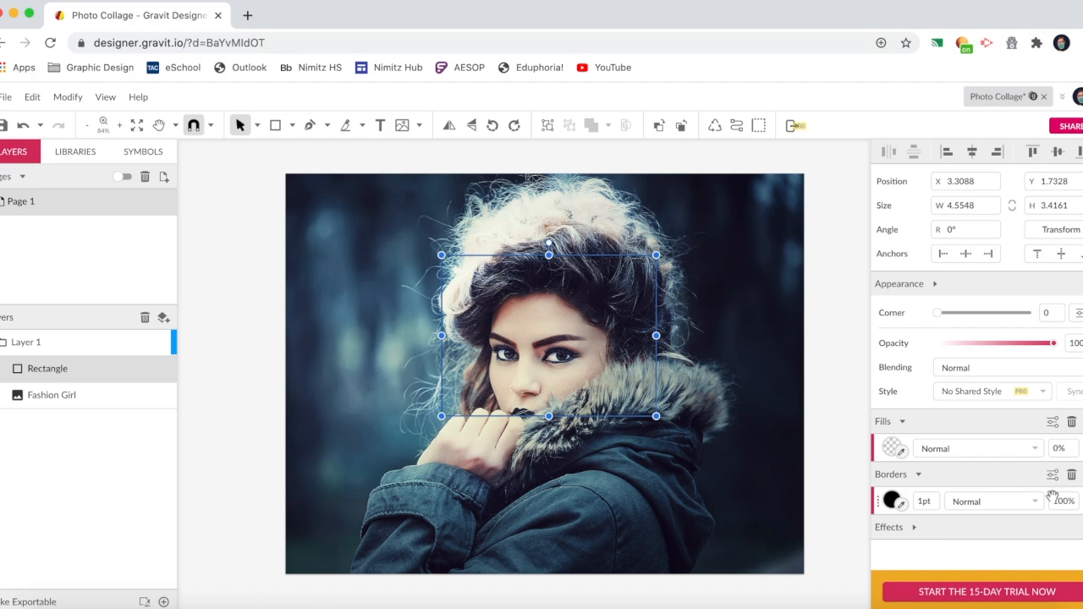
pyautogui.click(892, 501)
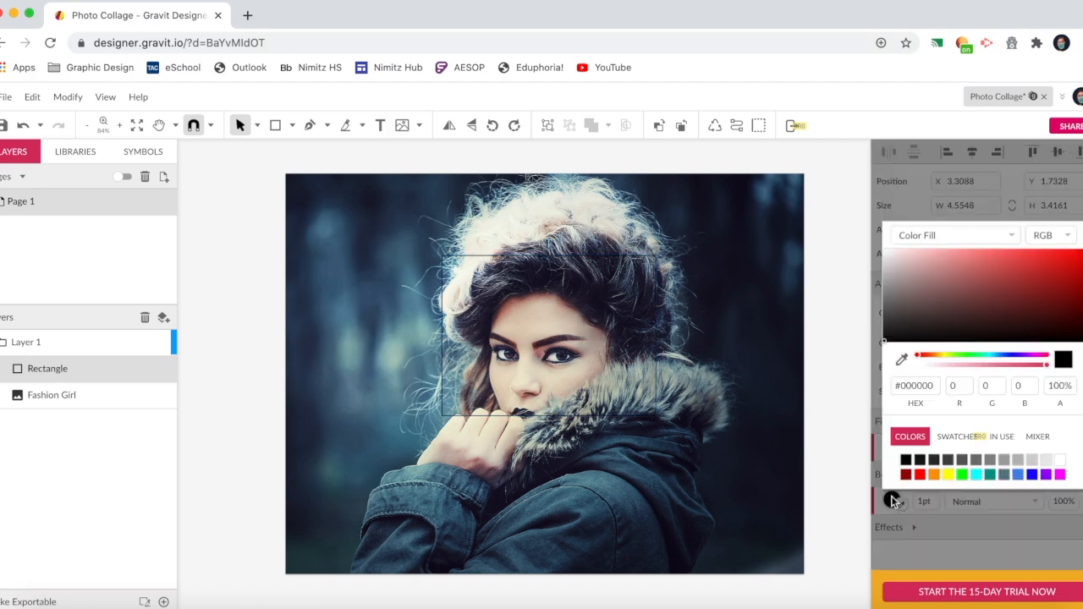
pyautogui.click(1062, 461)
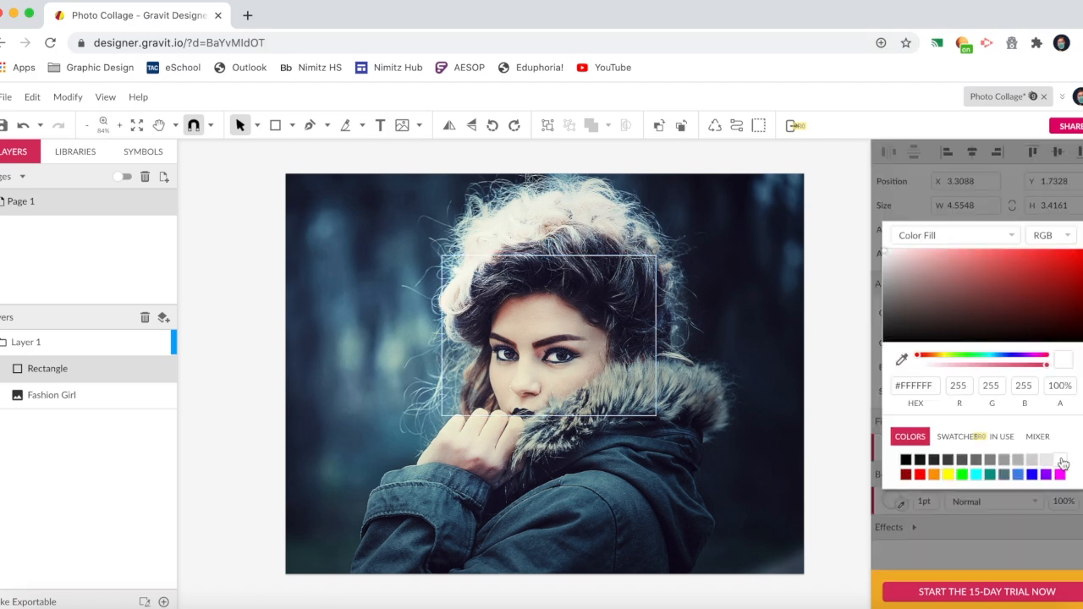
pyautogui.press('Escape')
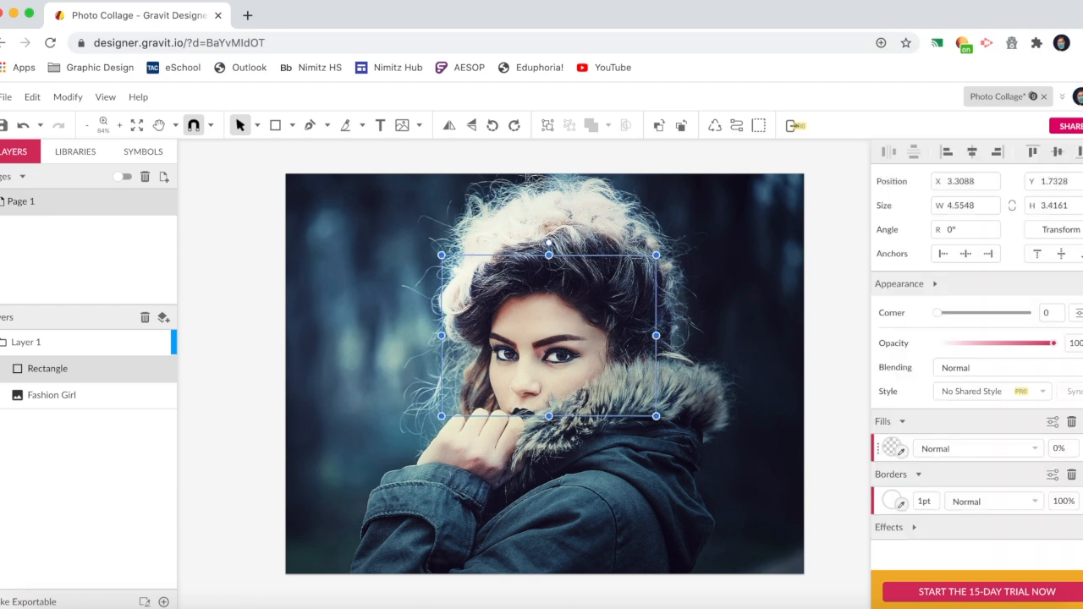
pyautogui.click(921, 502)
pyautogui.write('7')
pyautogui.press('Return')
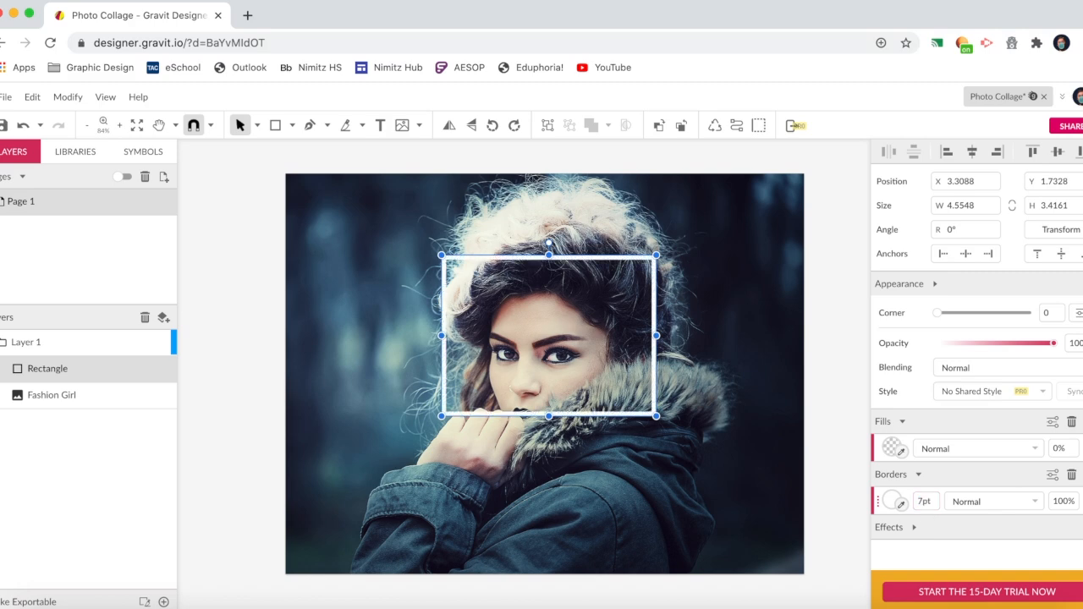
pyautogui.click(828, 311)
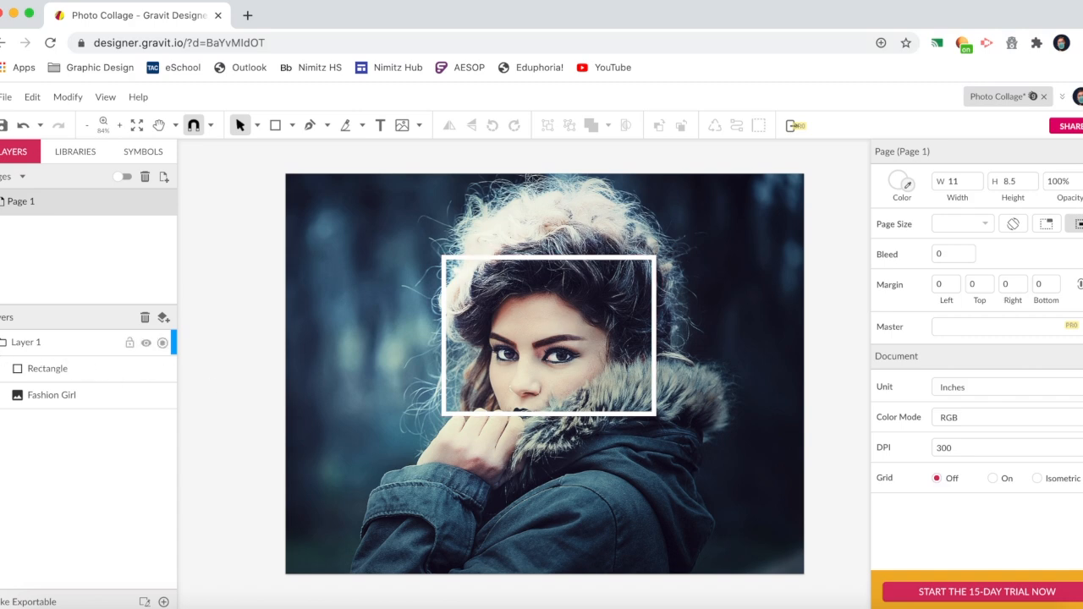
# Step: Copy the whole Layer 1 and paste the duplicate in place
pyautogui.click(3, 342)
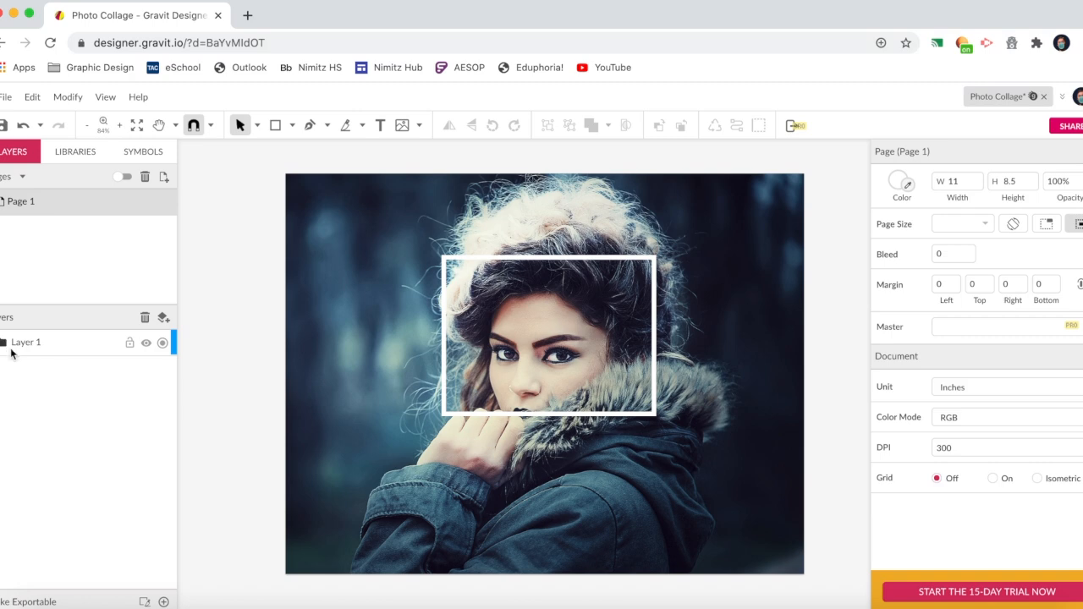
pyautogui.click(69, 345)
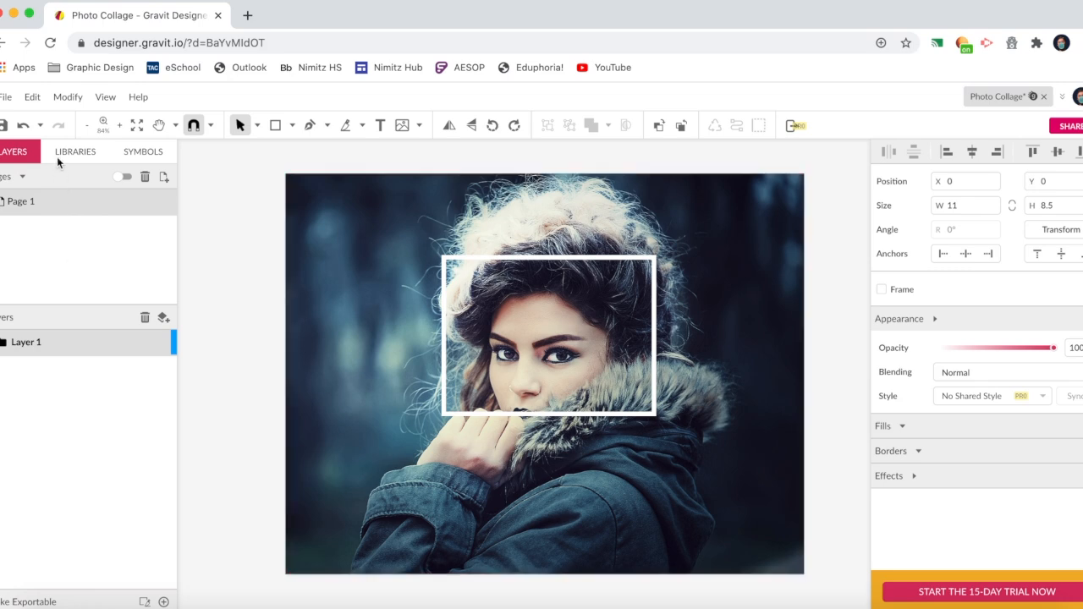
pyautogui.click(32, 97)
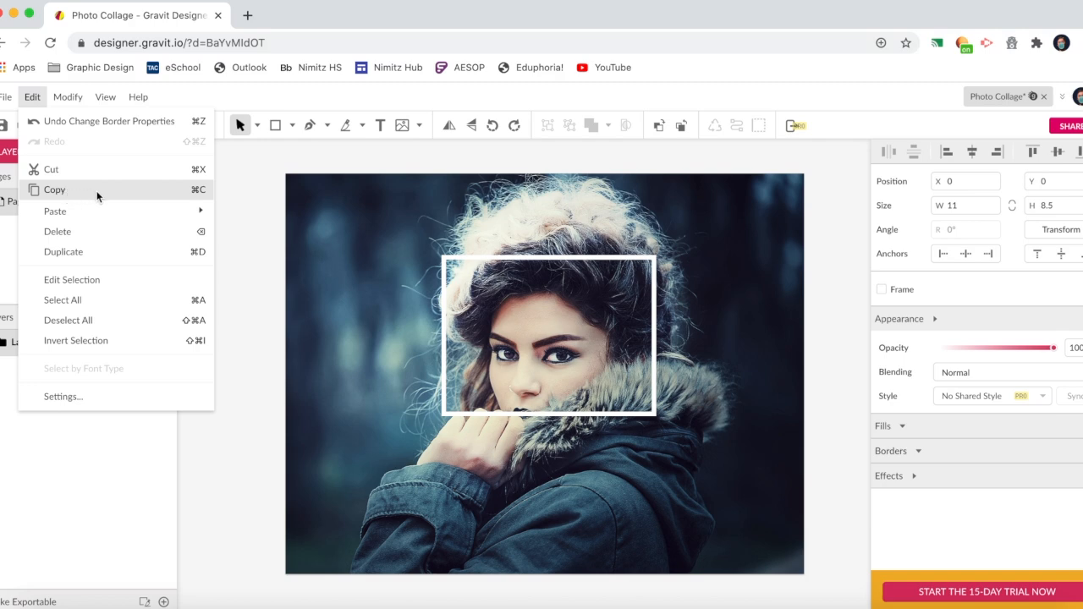
pyautogui.click(223, 438)
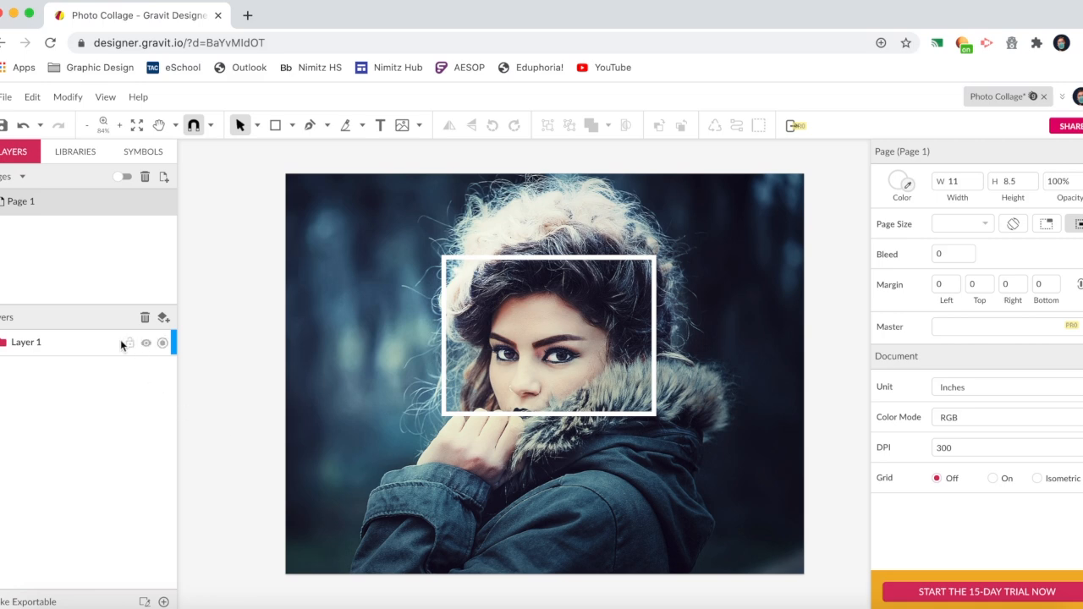
pyautogui.click(120, 342)
pyautogui.click(33, 98)
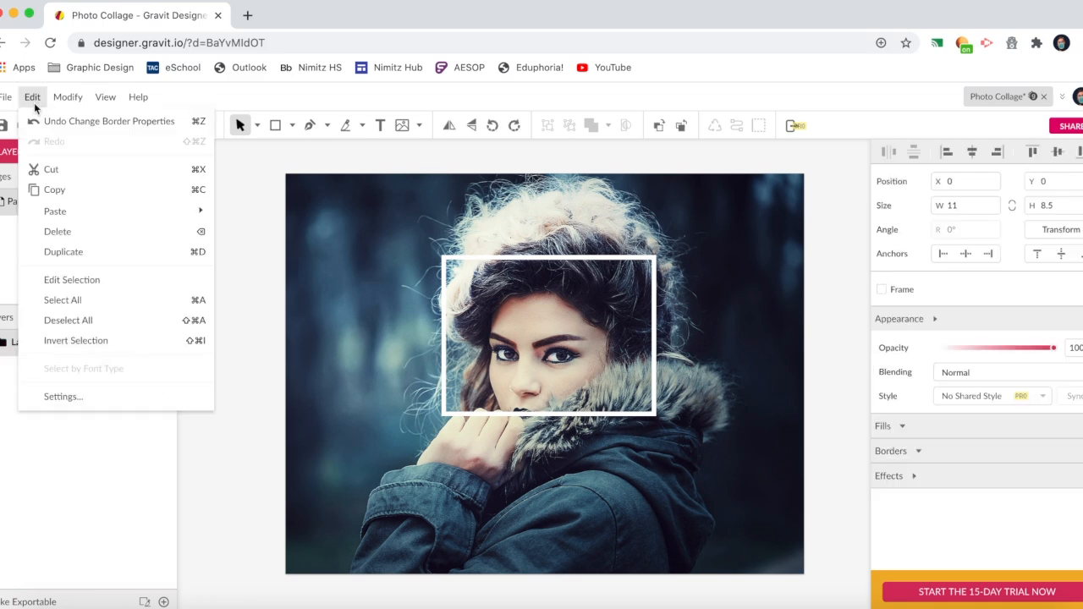
pyautogui.moveTo(77, 213)
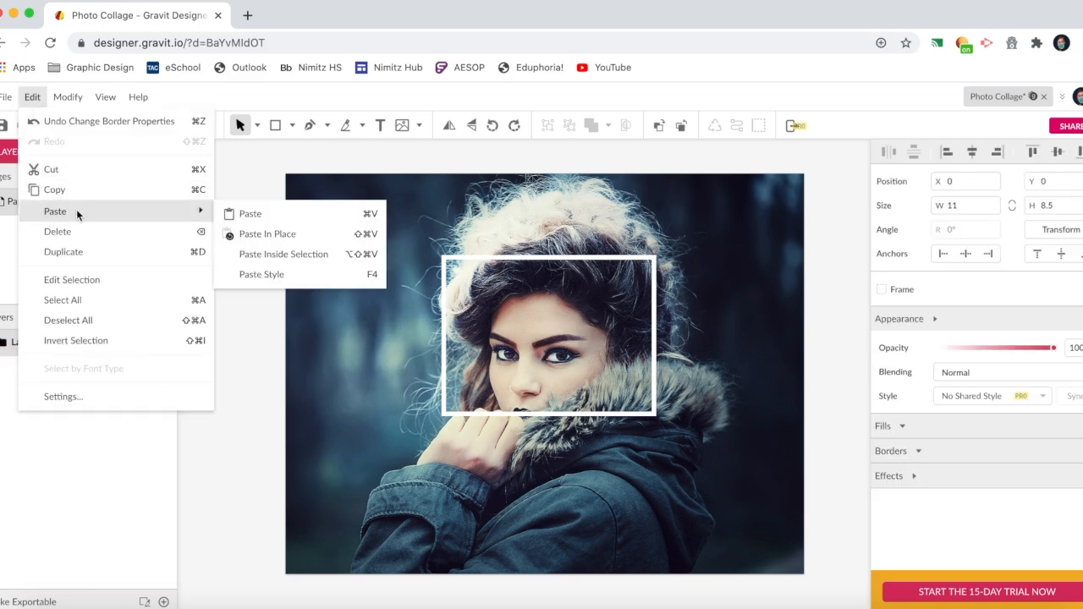
pyautogui.click(262, 235)
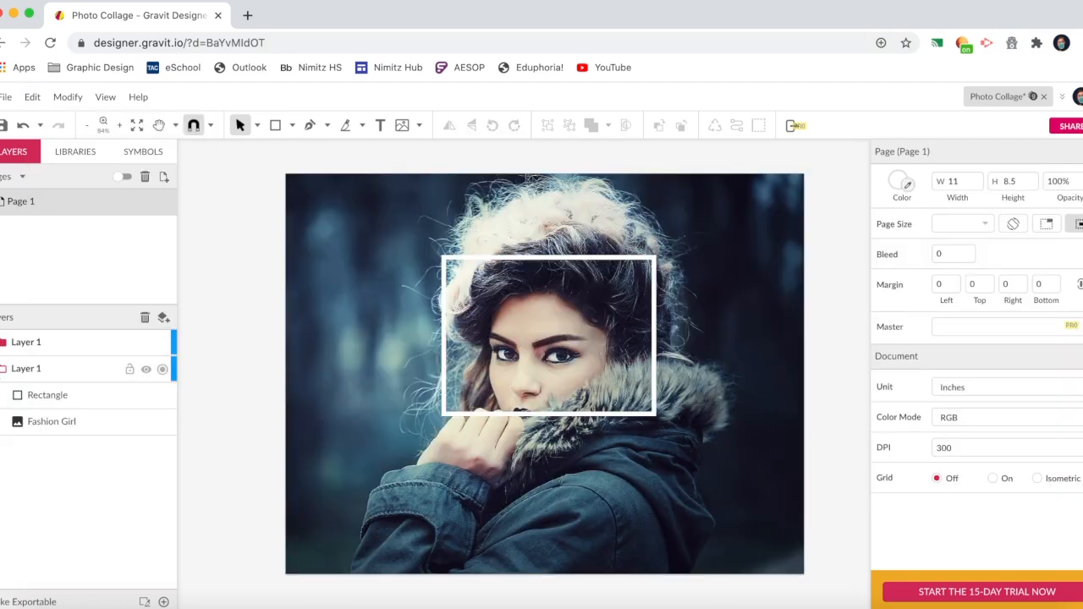
# Step: Collapse the original layer and paste three more copies of Layer 1 in place
pyautogui.click(75, 366)
pyautogui.click(74, 344)
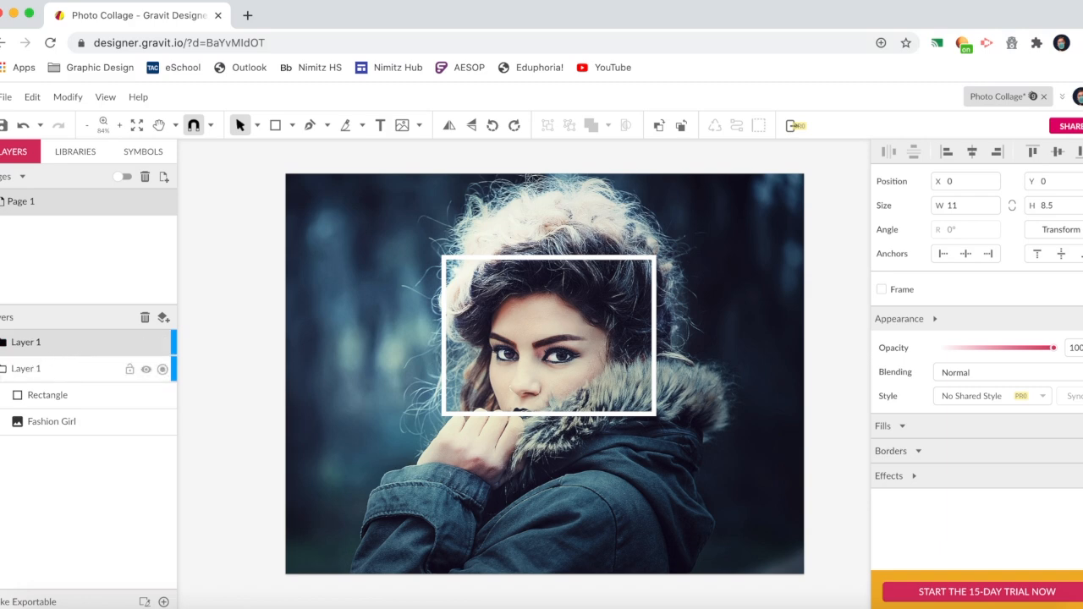
pyautogui.click(3, 369)
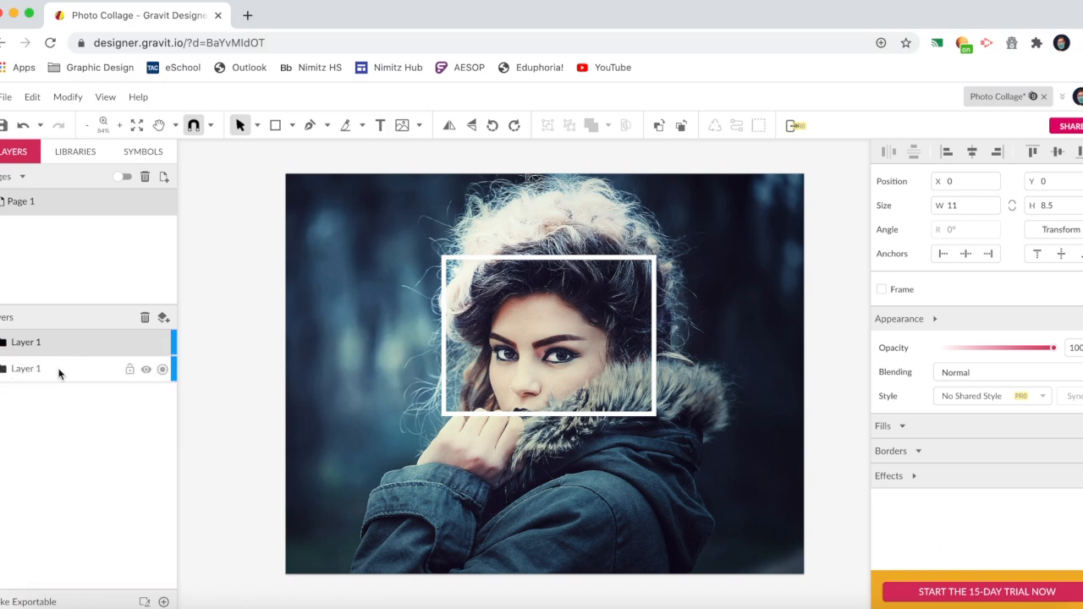
pyautogui.click(32, 97)
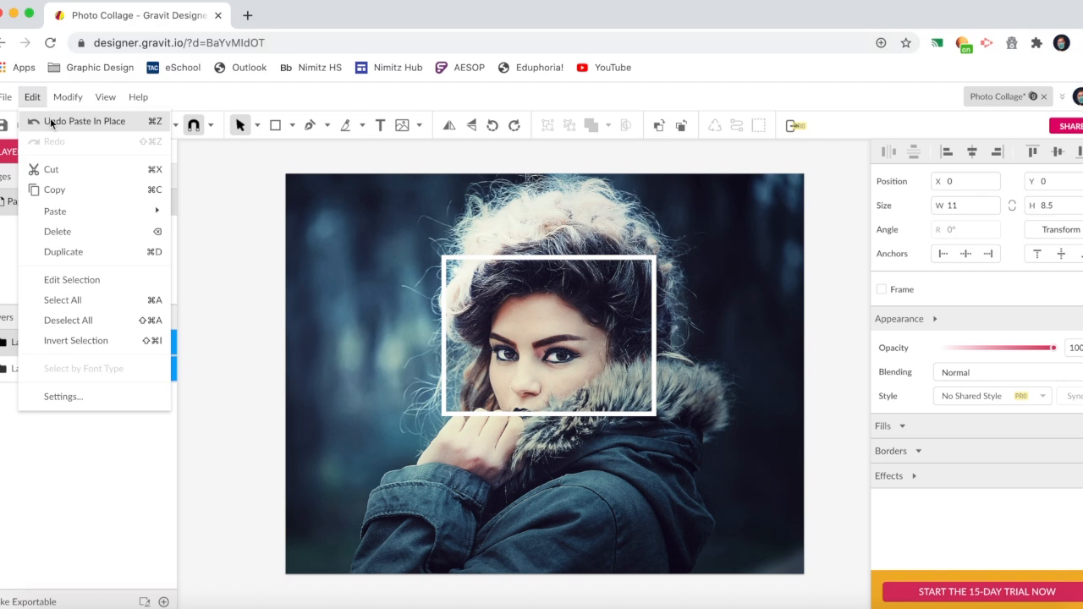
pyautogui.moveTo(87, 212)
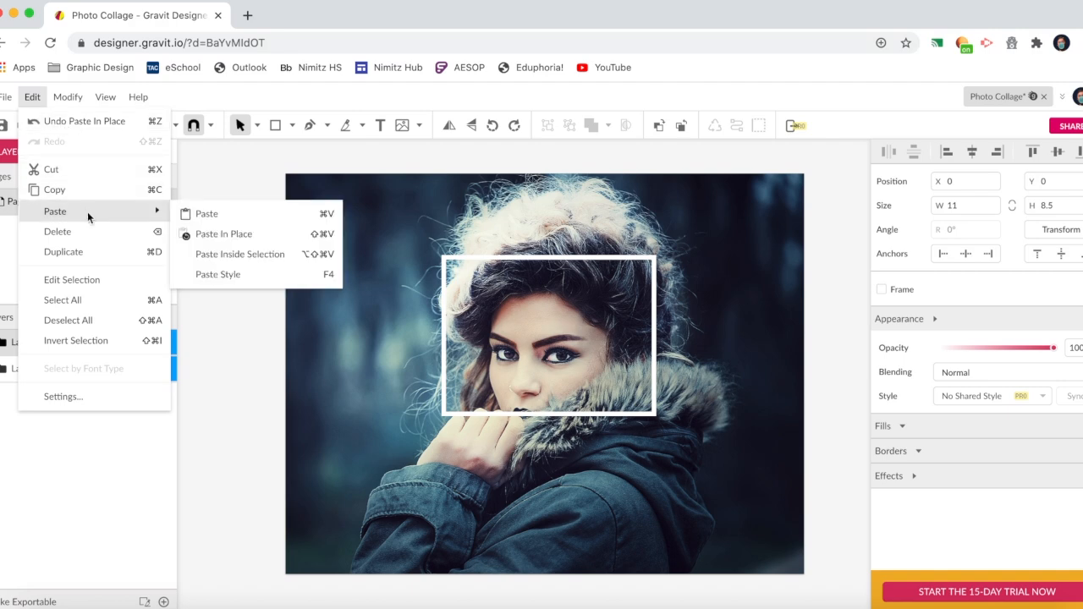
pyautogui.click(211, 235)
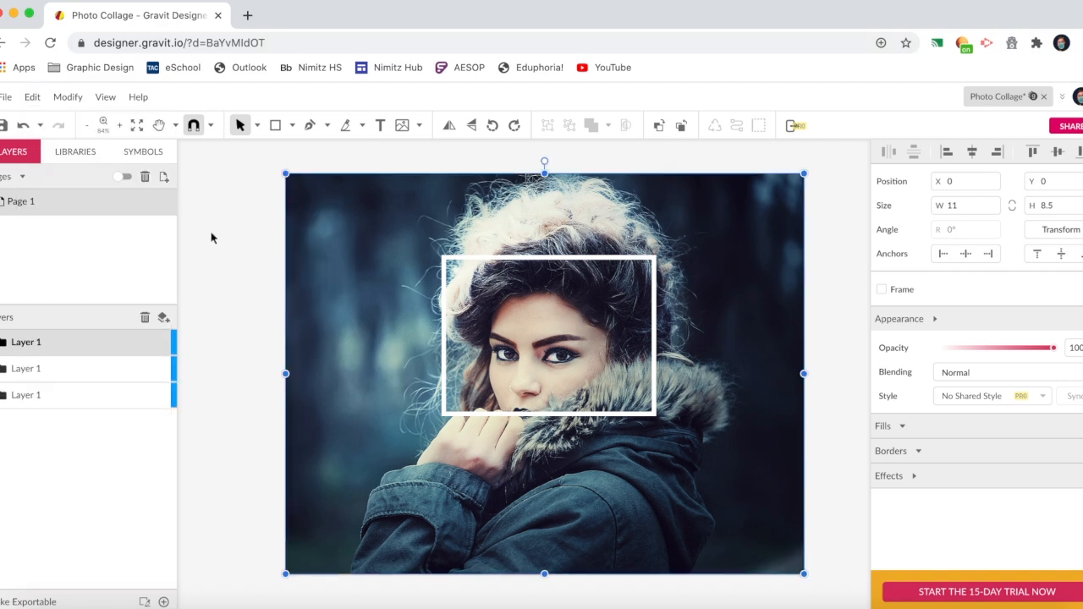
pyautogui.click(32, 97)
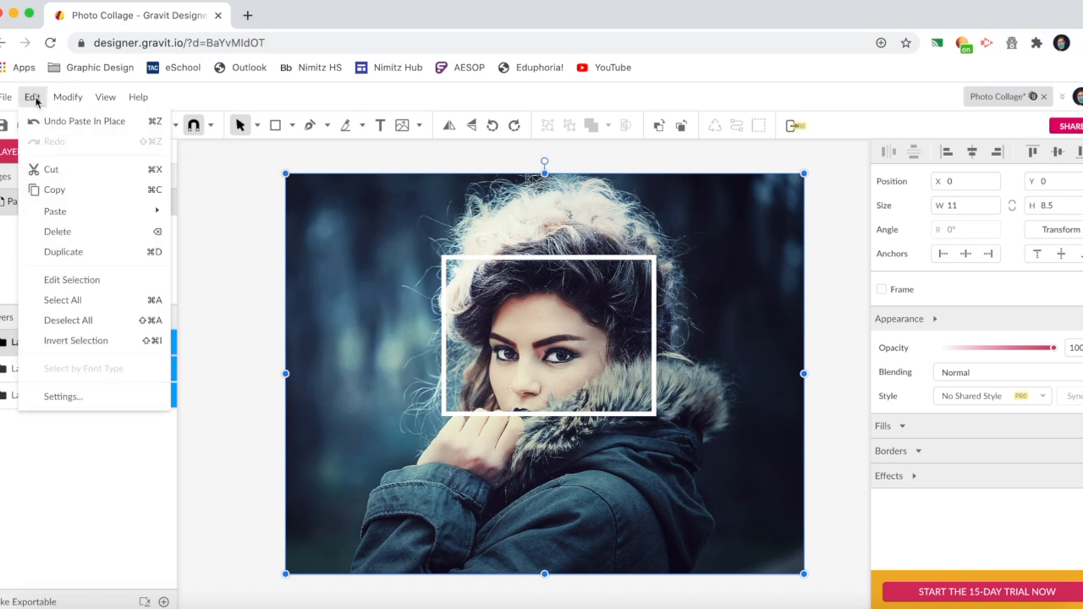
pyautogui.moveTo(93, 211)
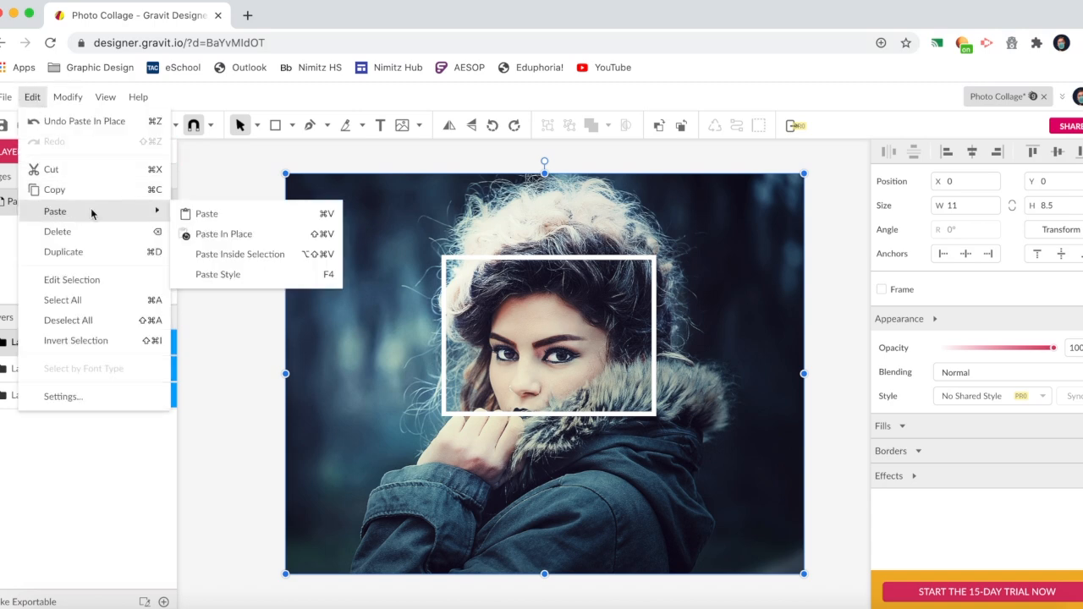
pyautogui.click(240, 240)
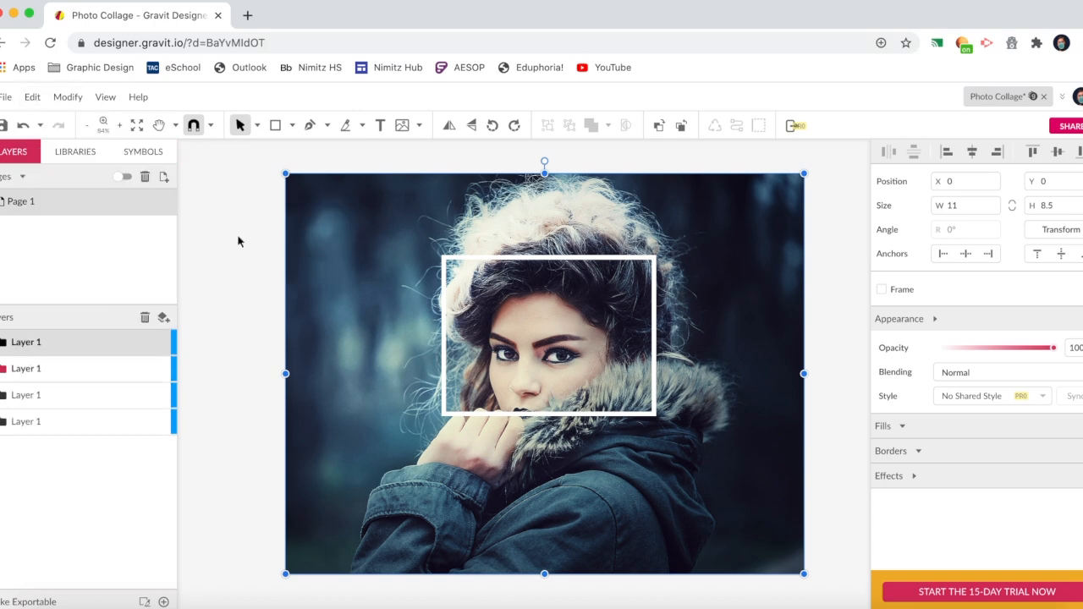
pyautogui.click(33, 98)
pyautogui.moveTo(107, 212)
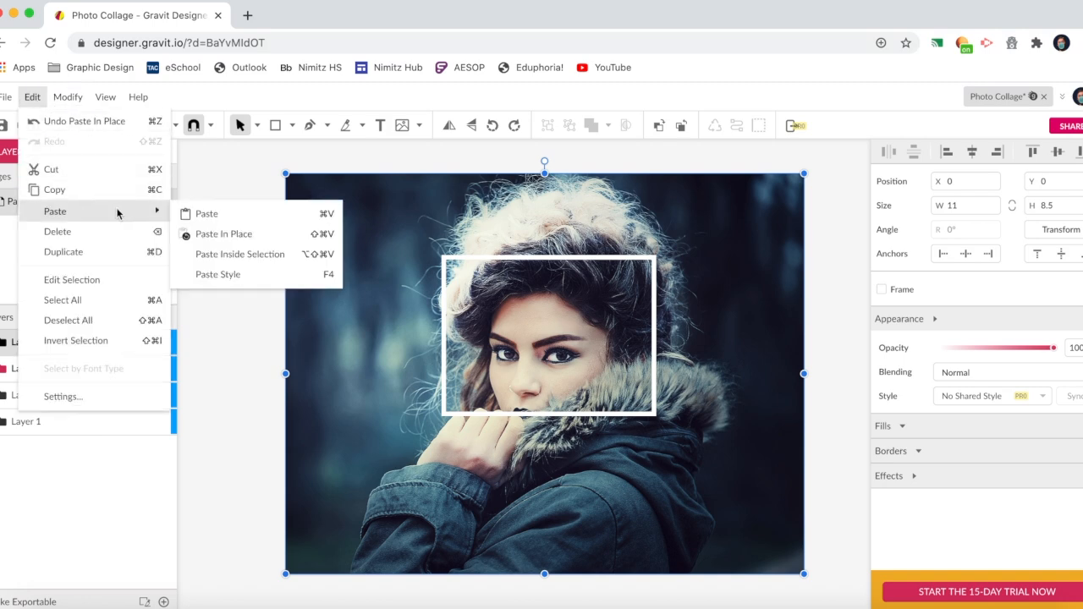
pyautogui.click(217, 234)
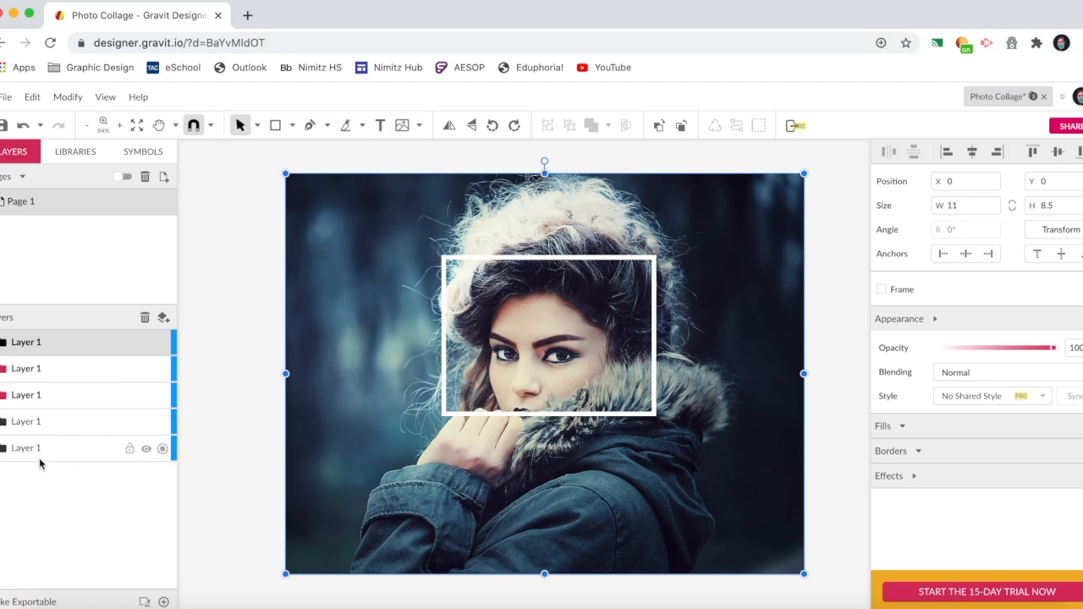
# Step: Rename the second layer in the stack as Layer 2
pyautogui.click(55, 372)
pyautogui.click(51, 369)
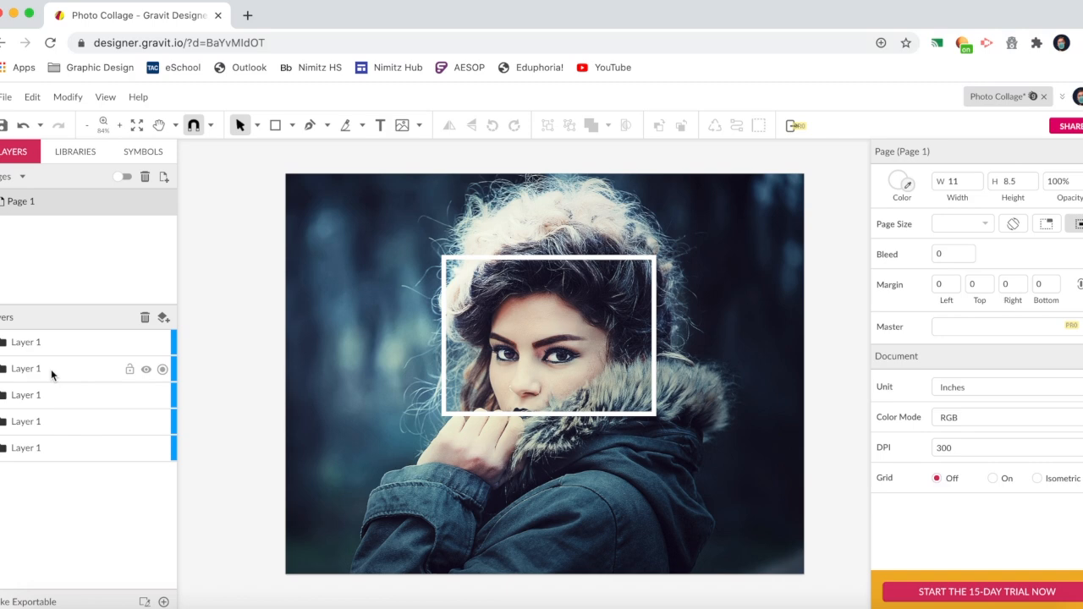
pyautogui.click(43, 368)
pyautogui.doubleClick(43, 367)
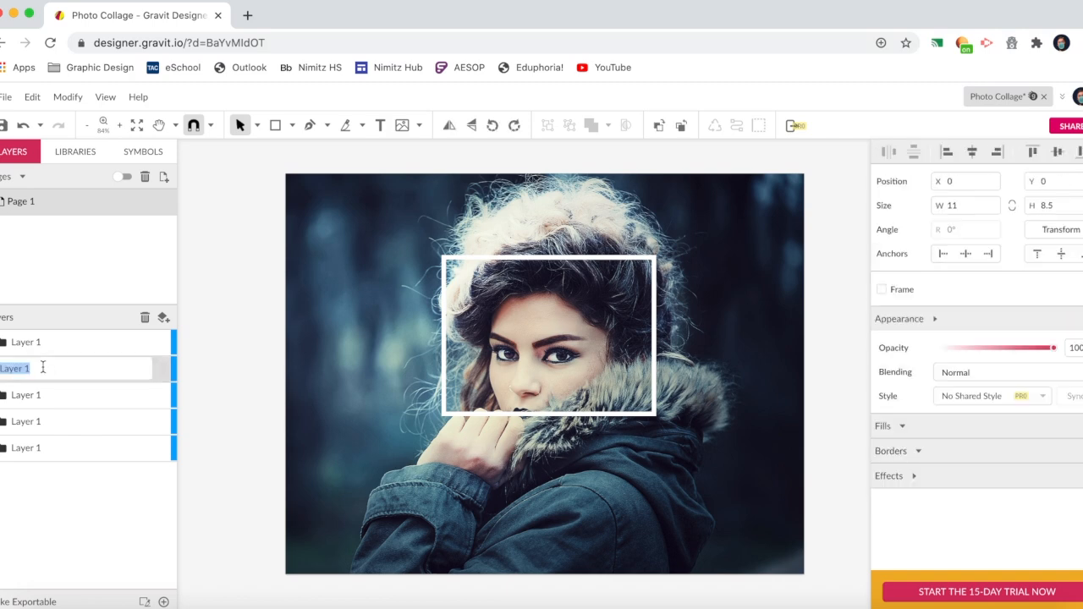
pyautogui.press('BackSpace')
pyautogui.write('2')
# Step: Rename the third layer in the stack as Layer 3
pyautogui.click(48, 394)
pyautogui.doubleClick(47, 395)
pyautogui.click(42, 394)
pyautogui.press('BackSpace')
pyautogui.write('3')
# Step: Rename the fourth layer in the stack as Layer 4
pyautogui.doubleClick(64, 420)
pyautogui.click(48, 420)
pyautogui.press('BackSpace')
pyautogui.write('4')
pyautogui.press('Return')
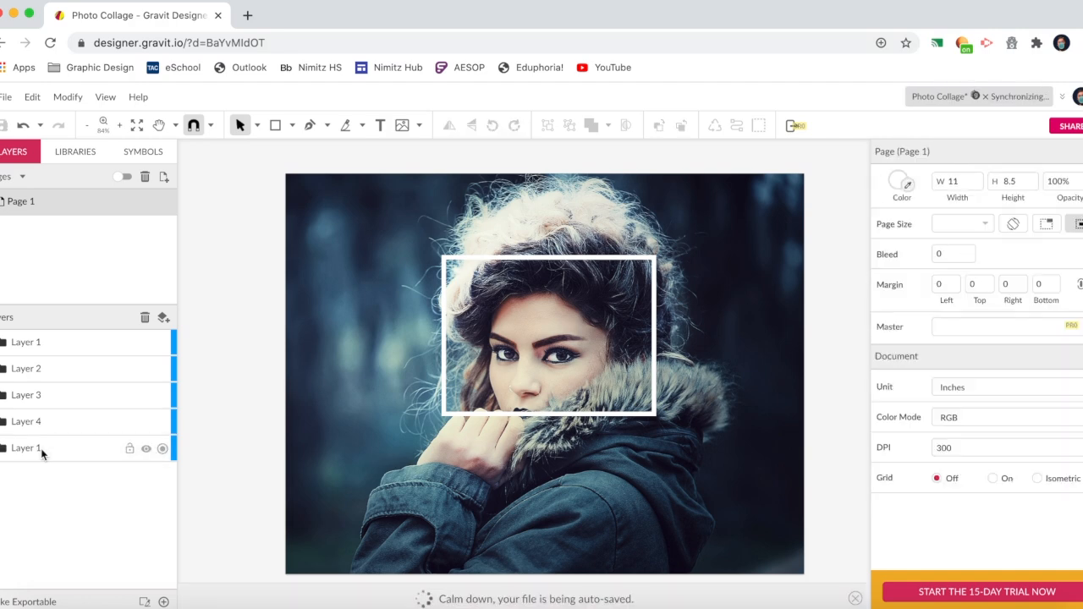
# Step: Rename the lowest layer in the stack as Layer 5
pyautogui.click(36, 450)
pyautogui.doubleClick(36, 449)
pyautogui.click(43, 449)
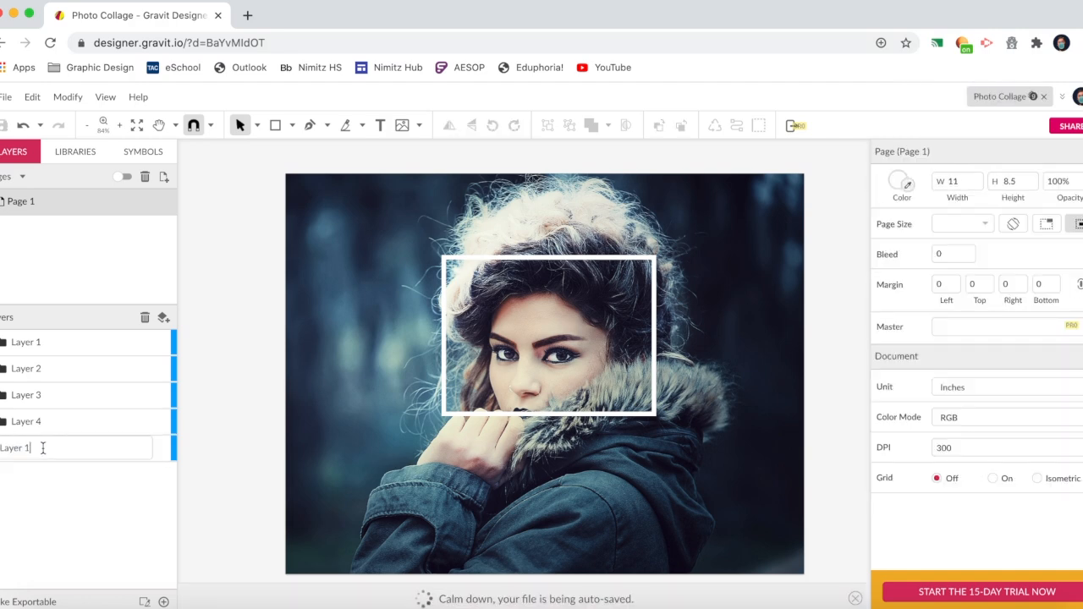
pyautogui.press('BackSpace')
pyautogui.write('5')
pyautogui.click(46, 476)
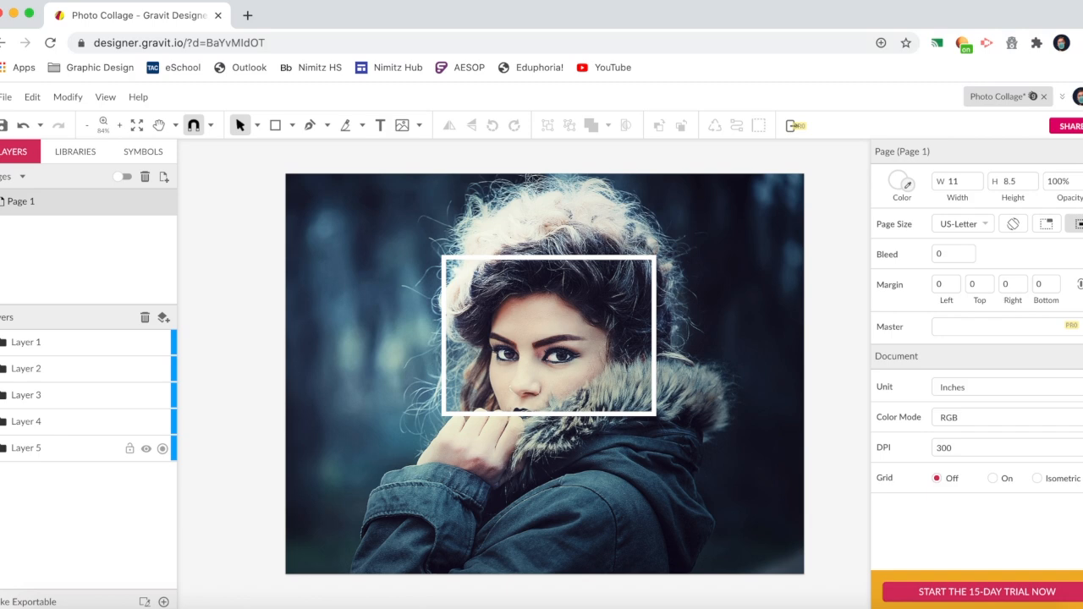
# Step: Copy the Fashion Girl photo in Layer 5 and paste the copy in place
pyautogui.click(3, 447)
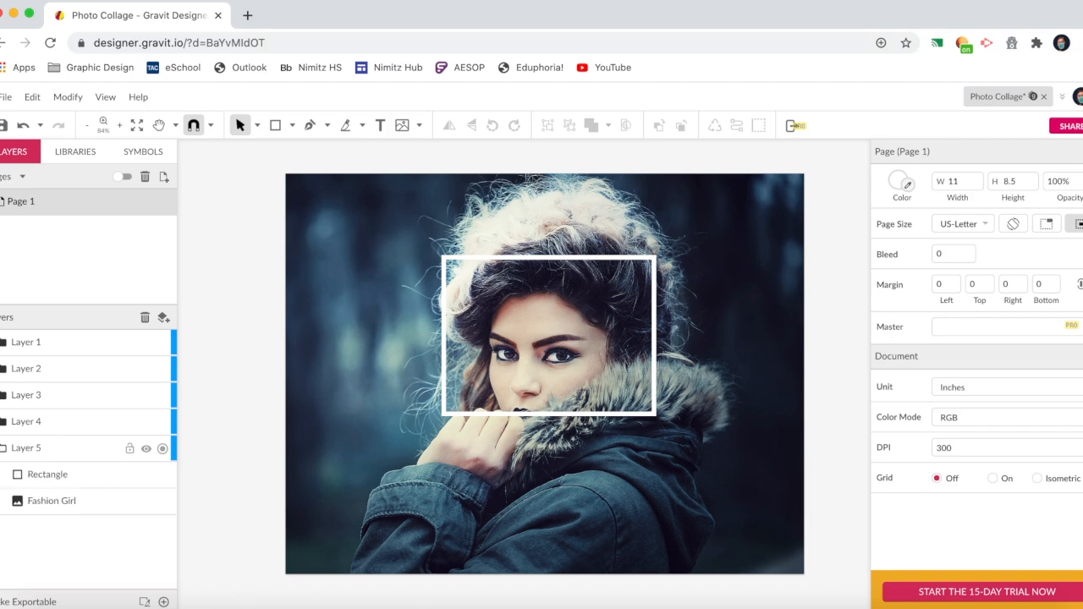
pyautogui.click(89, 502)
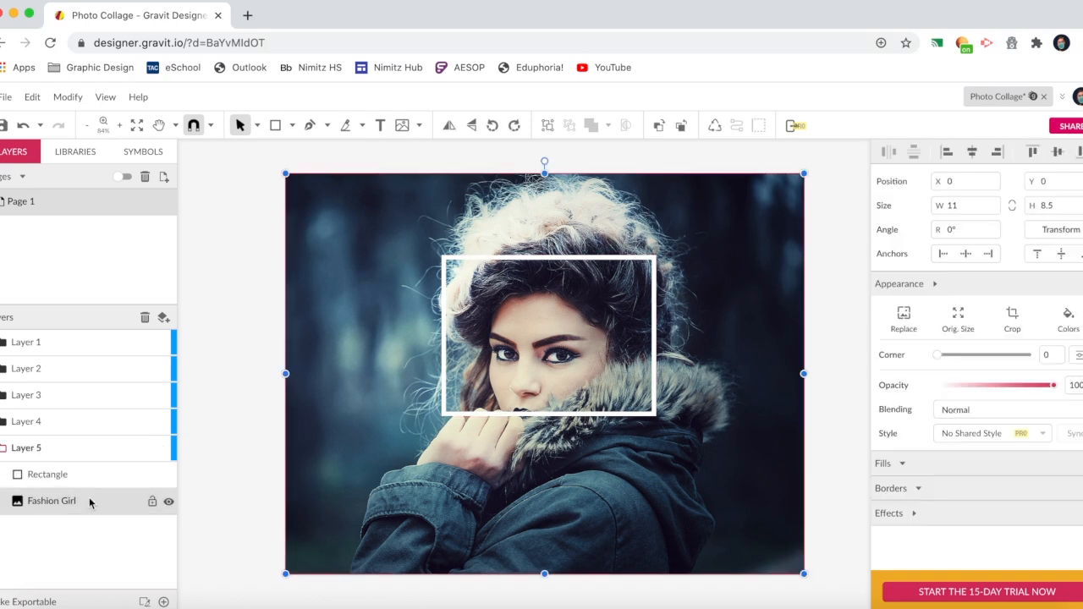
pyautogui.click(33, 98)
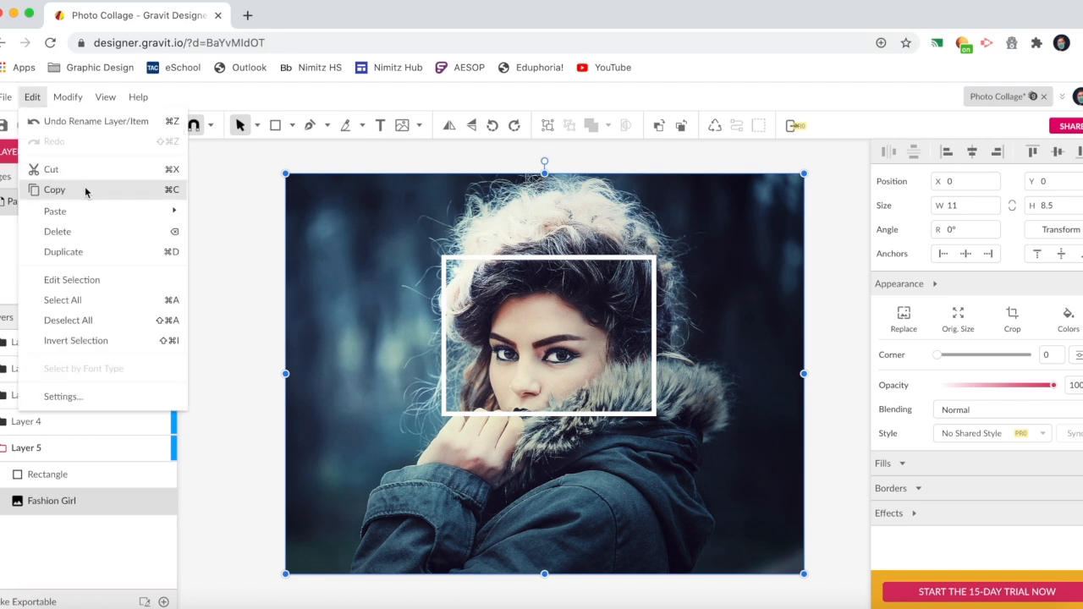
pyautogui.click(227, 351)
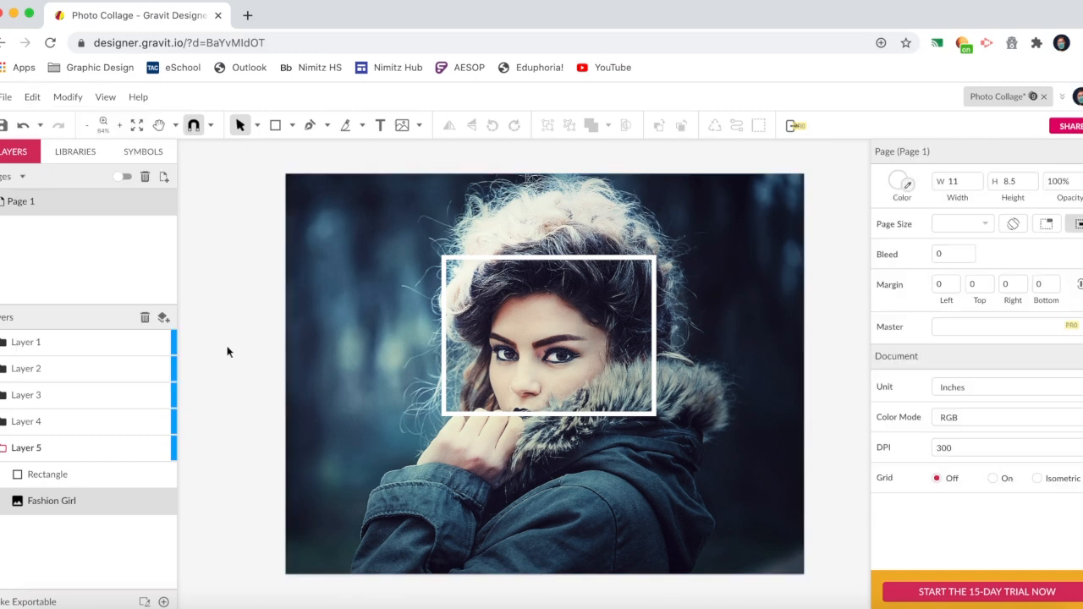
pyautogui.click(97, 500)
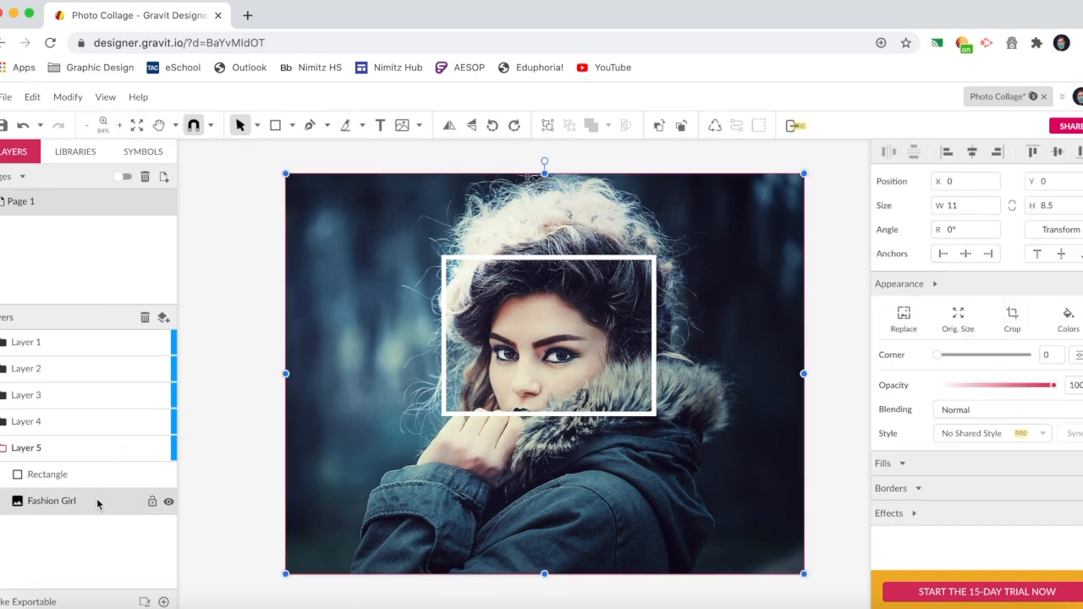
pyautogui.click(4, 449)
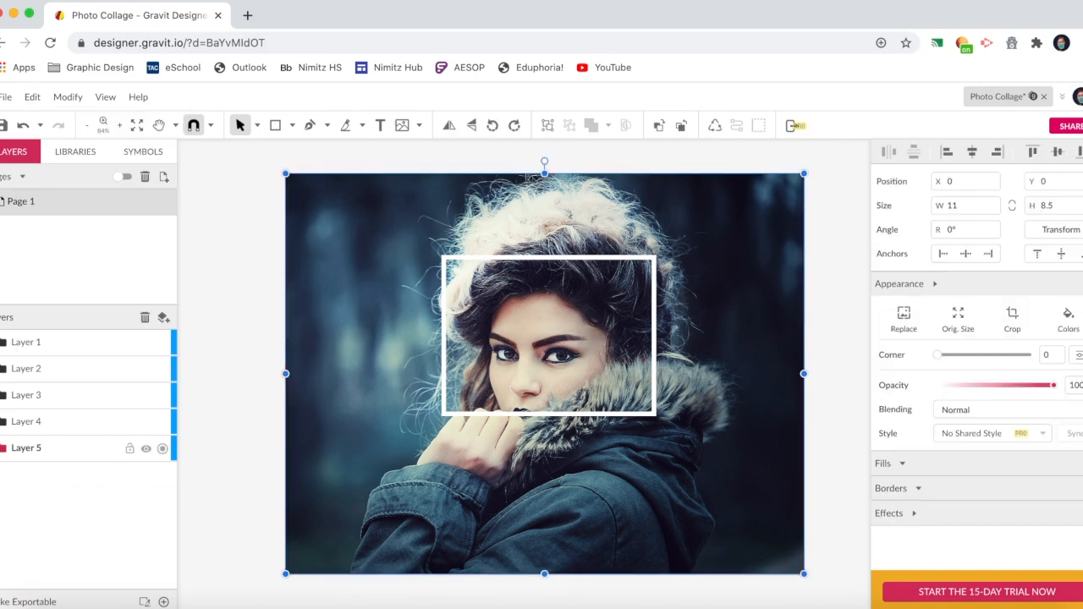
pyautogui.click(32, 96)
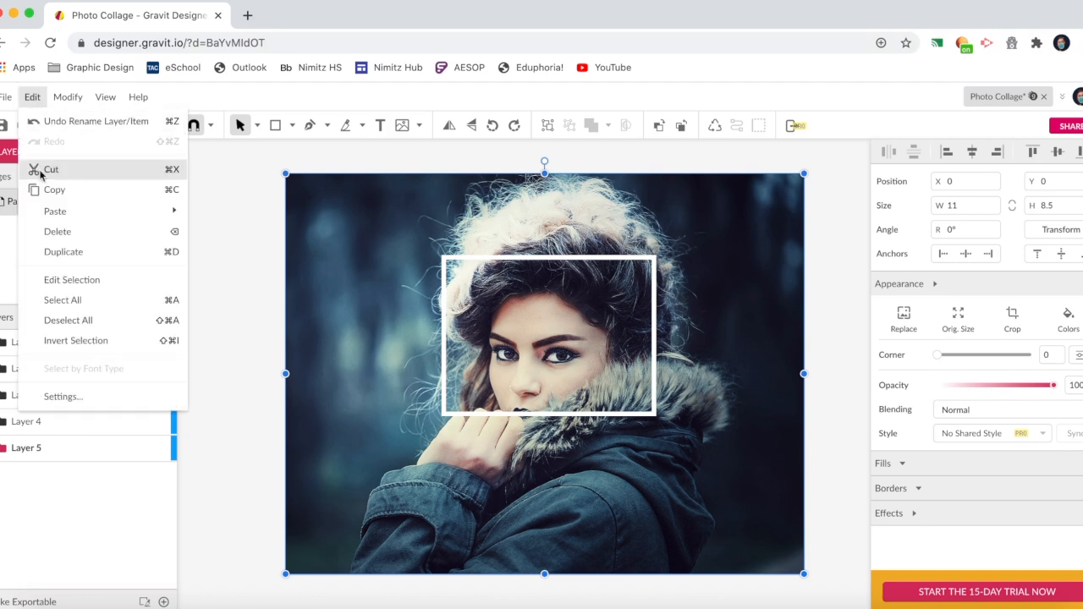
pyautogui.moveTo(61, 213)
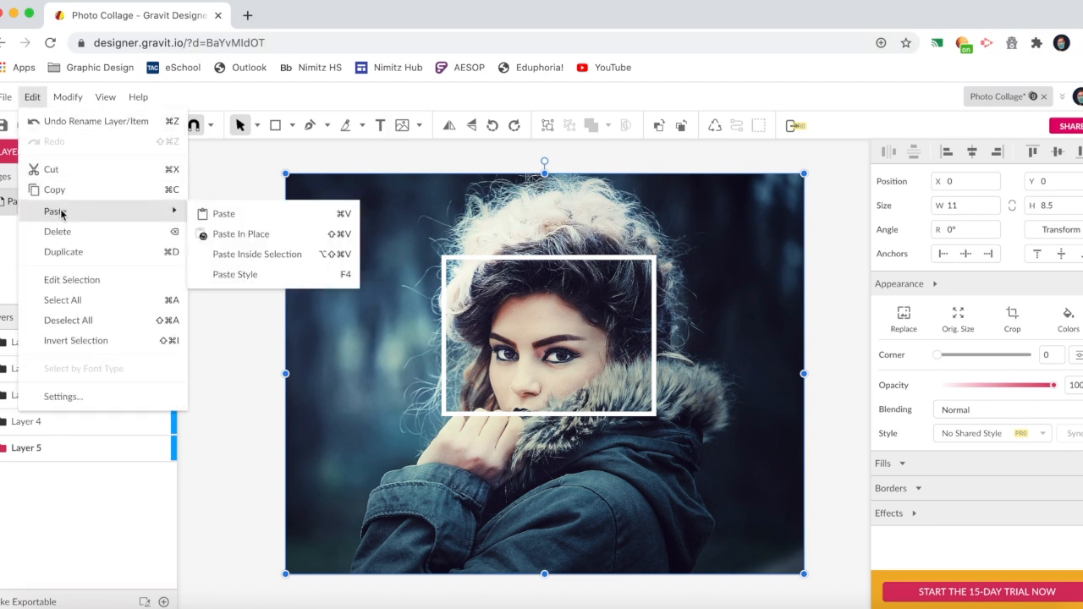
pyautogui.click(231, 234)
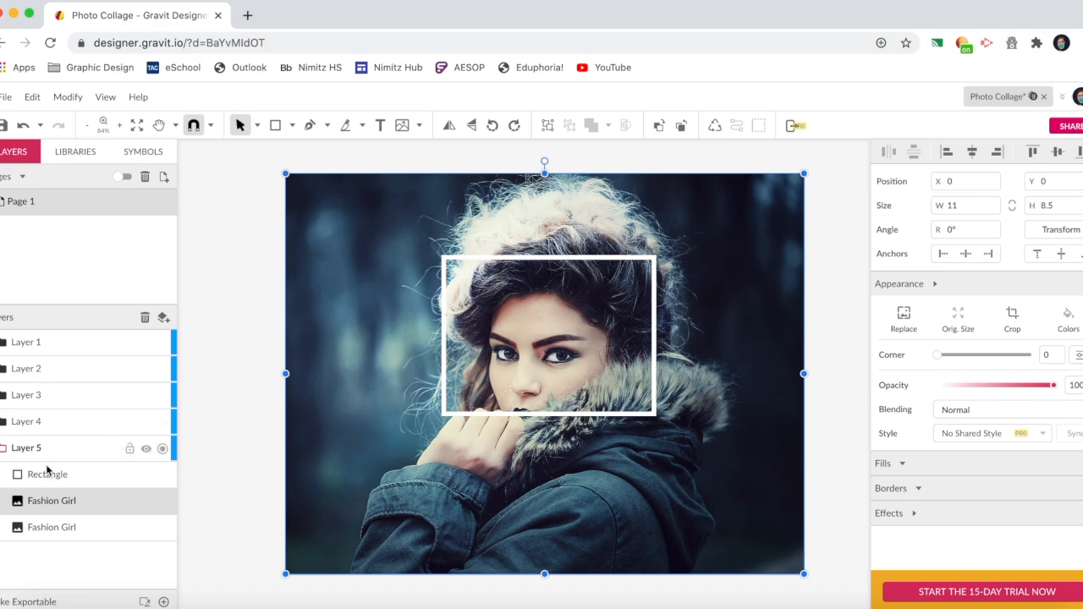
# Step: Move the lower Fashion Girl copy out of Layer 5 to the bottom of the layer stack and collapse Layer 5
pyautogui.click(19, 531)
pyautogui.moveTo(18, 531); pyautogui.dragTo(11, 565)
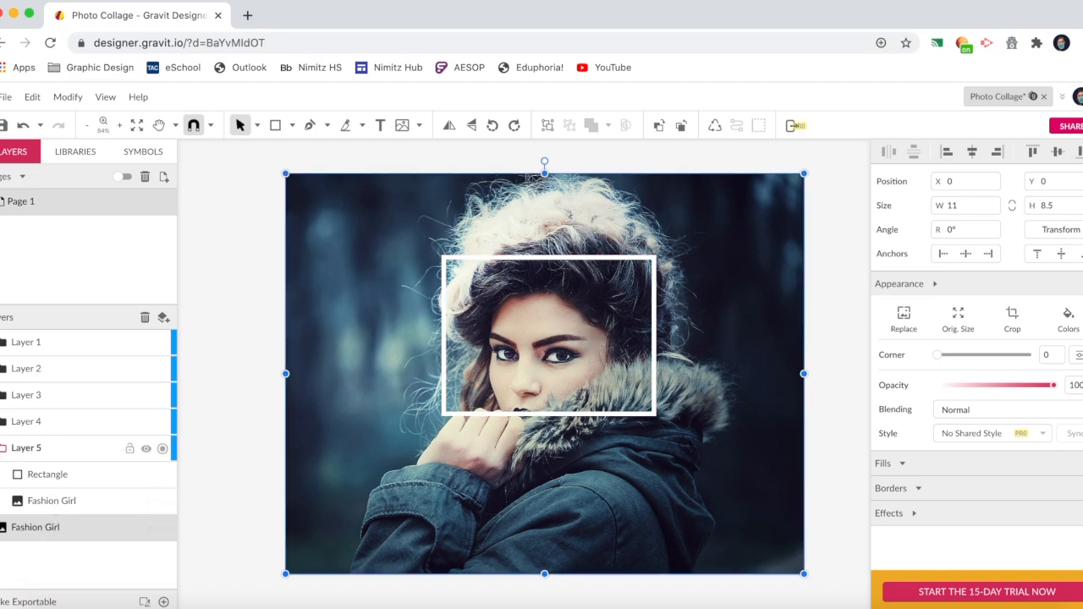
pyautogui.click(2, 448)
pyautogui.click(220, 443)
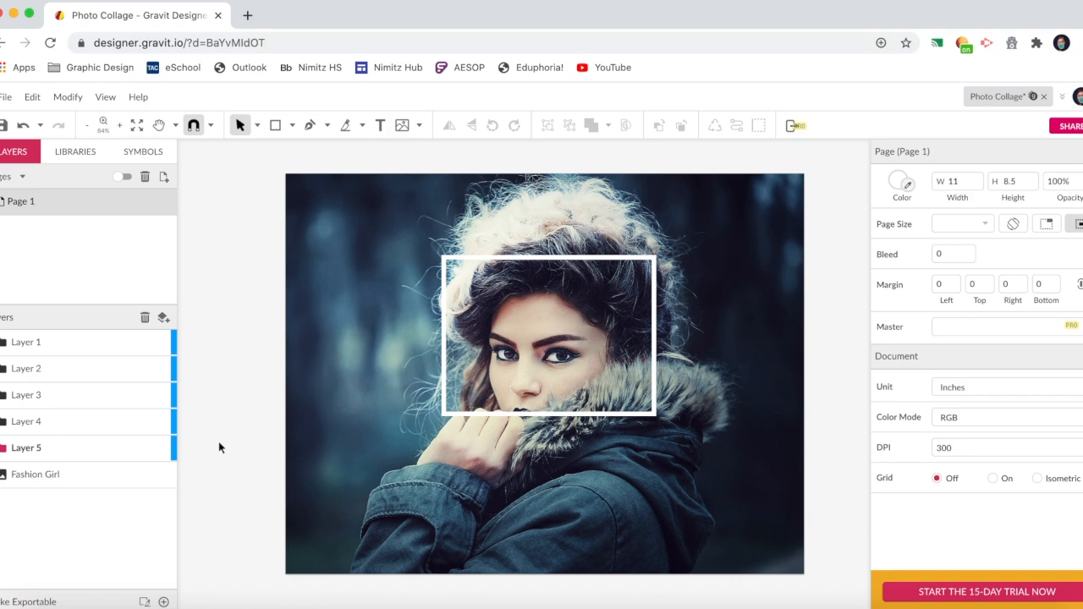
# Step: Move the Fashion Girl photo above the Rectangle inside Layer 1
pyautogui.click(89, 344)
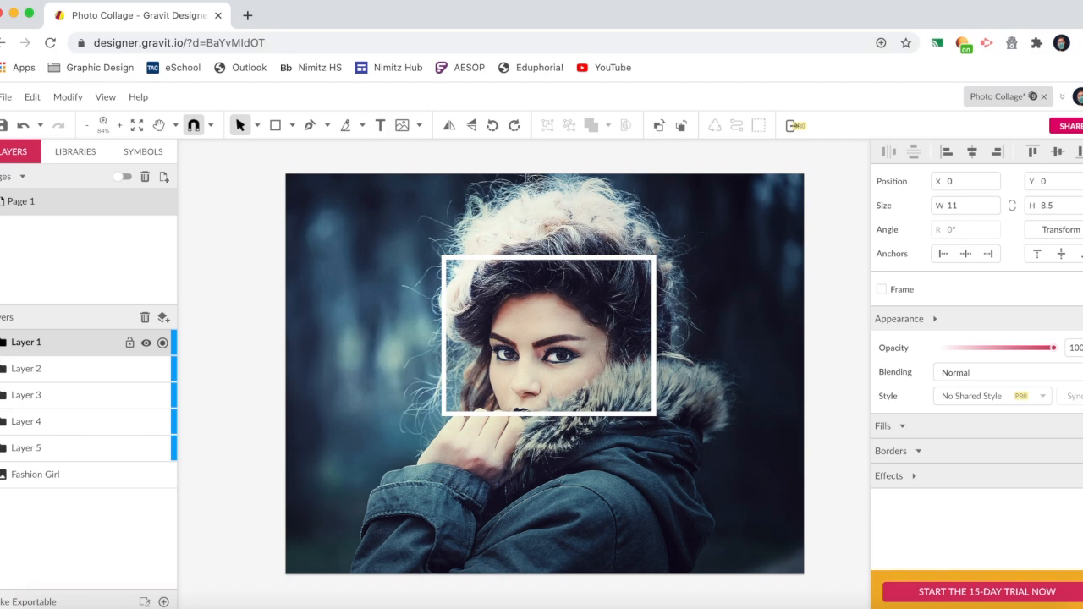
pyautogui.click(2, 342)
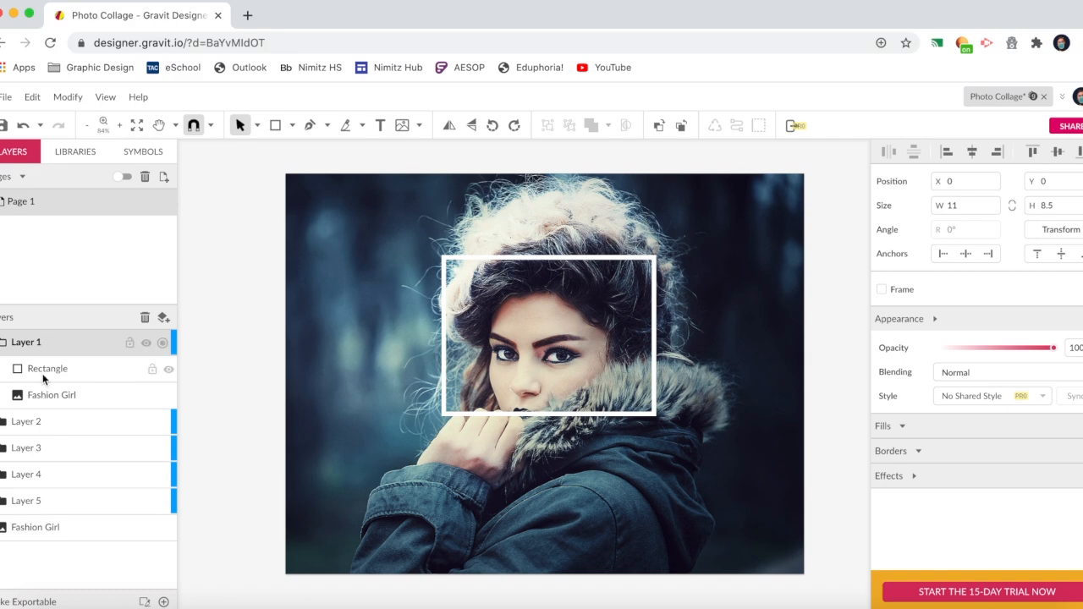
pyautogui.click(107, 395)
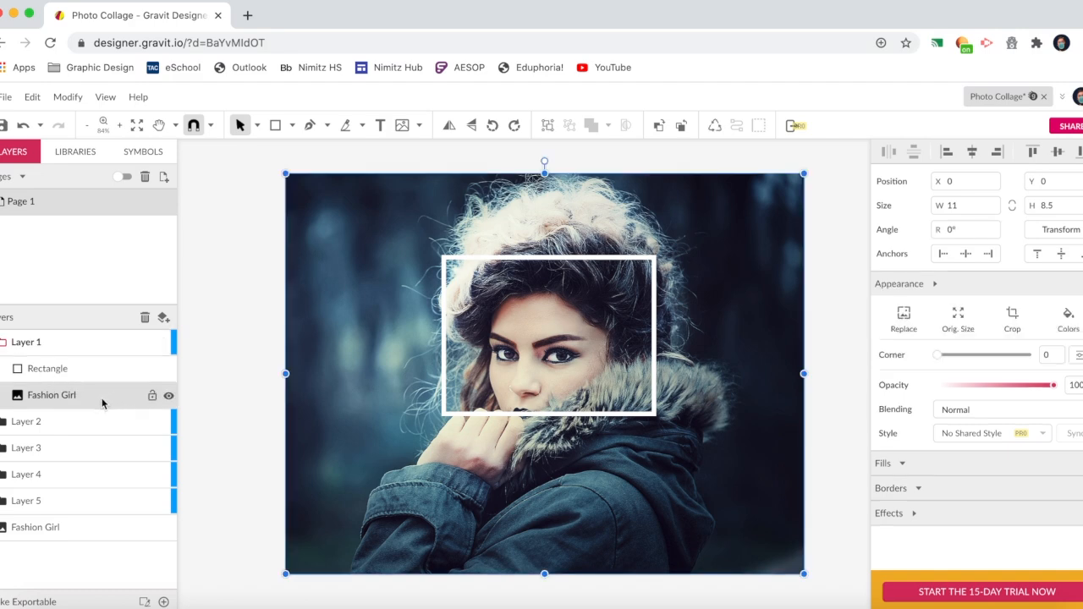
pyautogui.moveTo(102, 403); pyautogui.dragTo(98, 365)
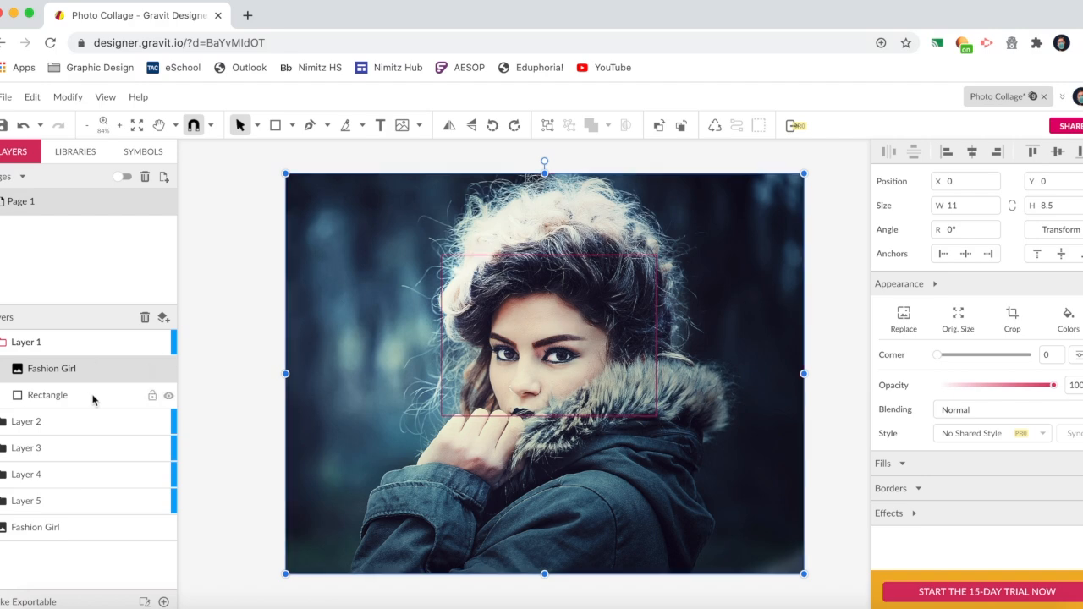
# Step: Clip Layer 1's photo into its rectangle frame, then lock and collapse Layer 1
pyautogui.keyDown('shift'); pyautogui.click(94, 395); pyautogui.keyUp('shift')
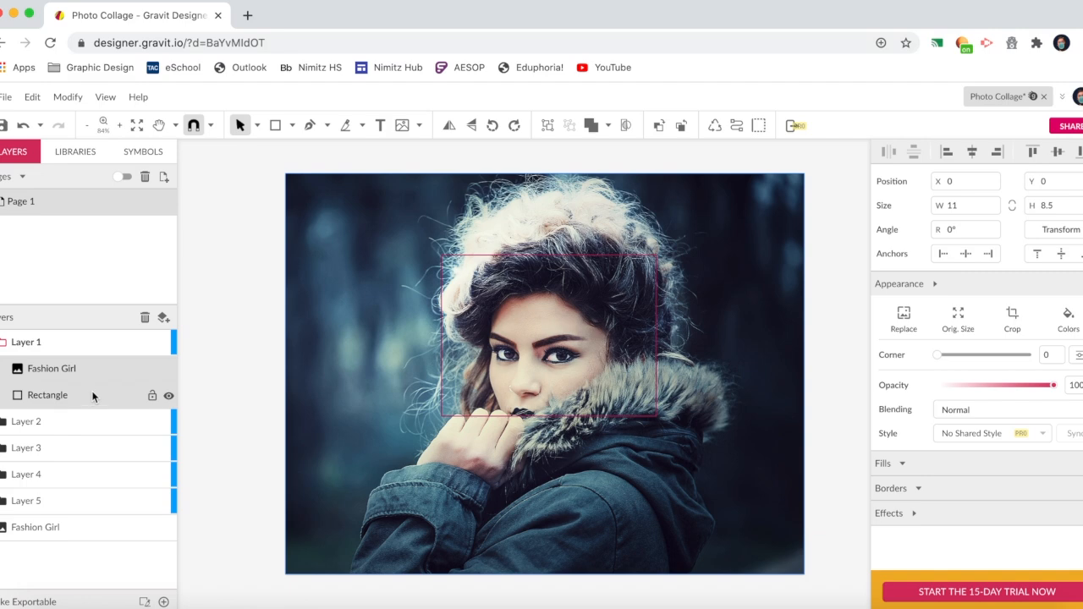
pyautogui.click(625, 125)
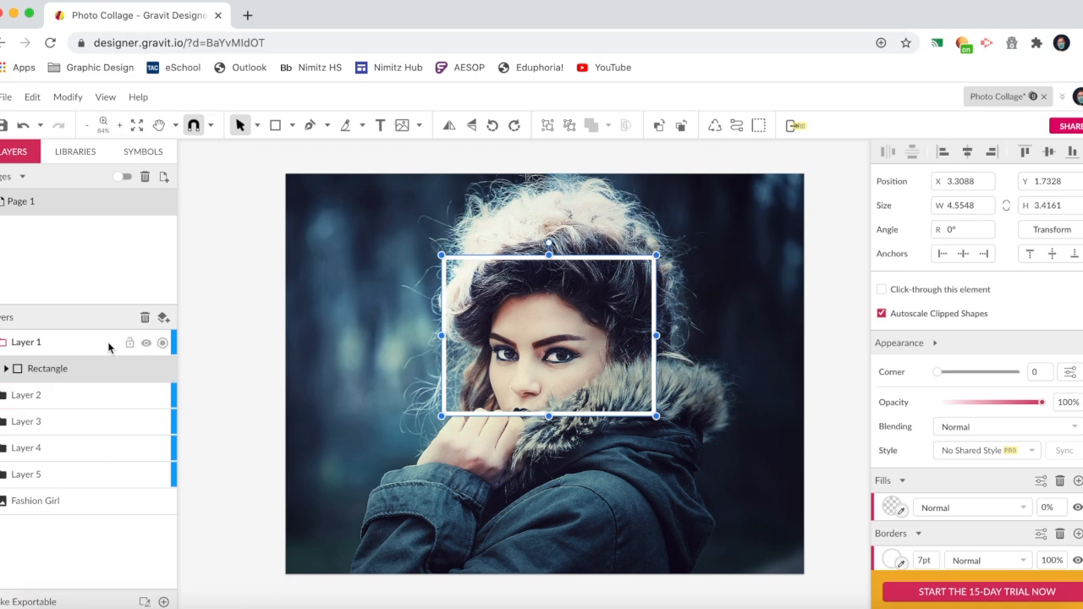
pyautogui.click(129, 344)
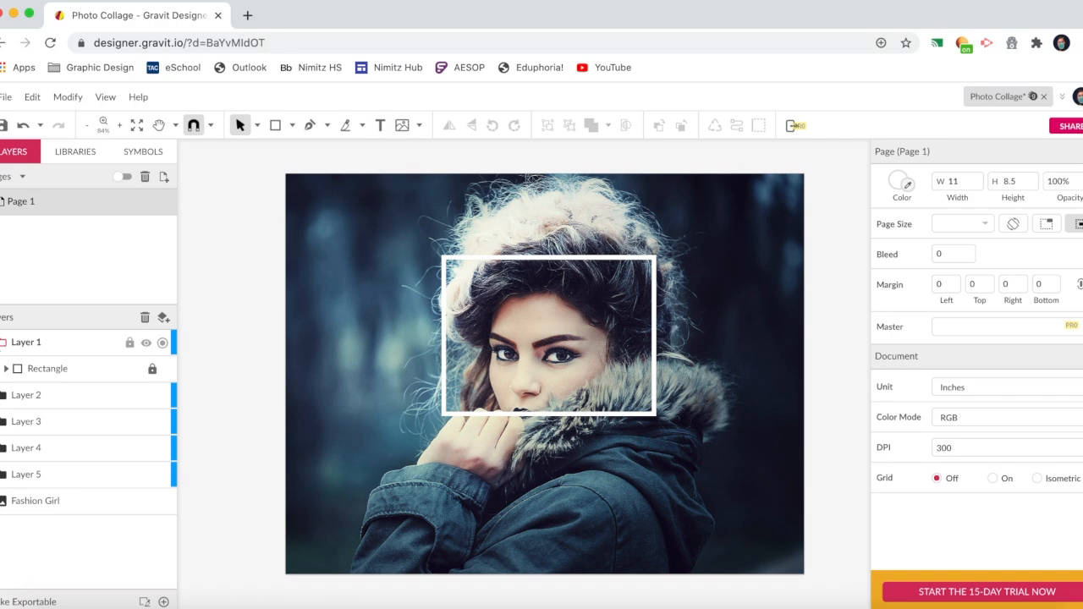
pyautogui.click(1, 343)
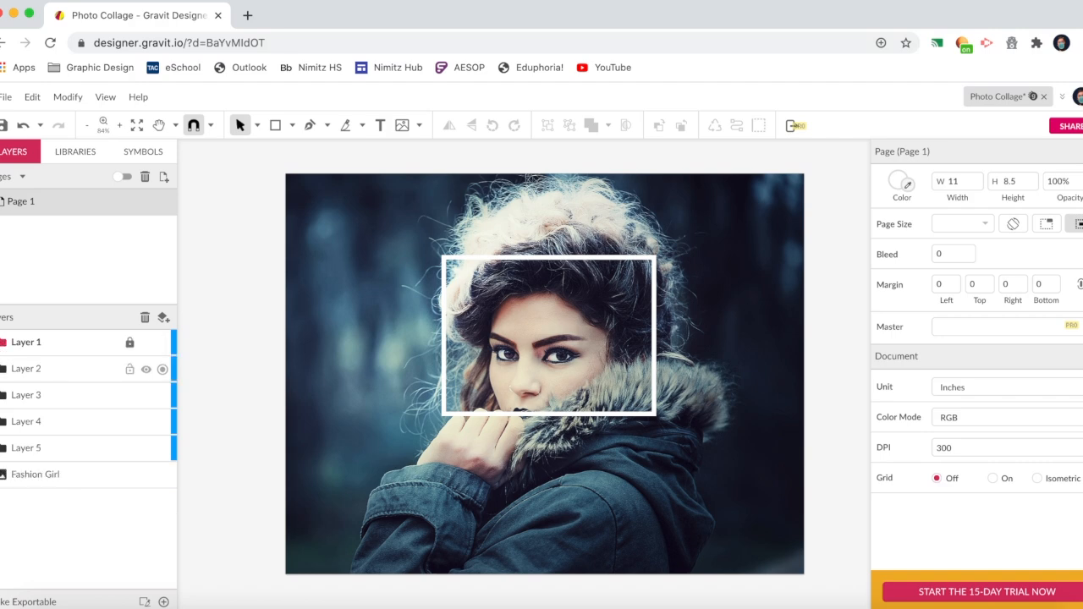
# Step: Place the Fashion Girl photo above the Rectangle inside Layer 2 and lock the photo
pyautogui.click(2, 369)
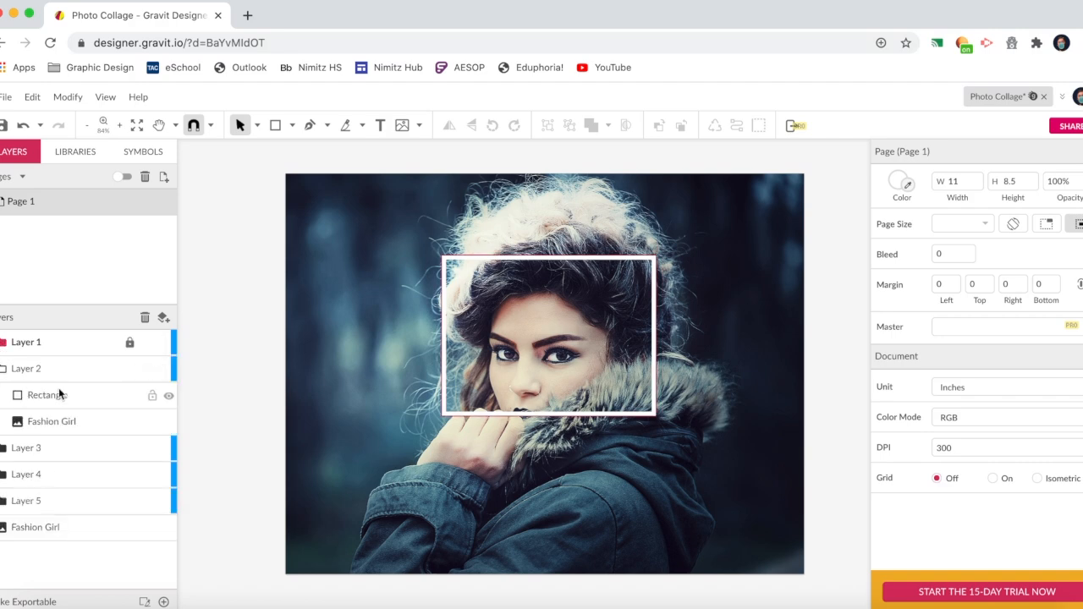
pyautogui.click(97, 425)
pyautogui.moveTo(97, 419); pyautogui.dragTo(93, 391)
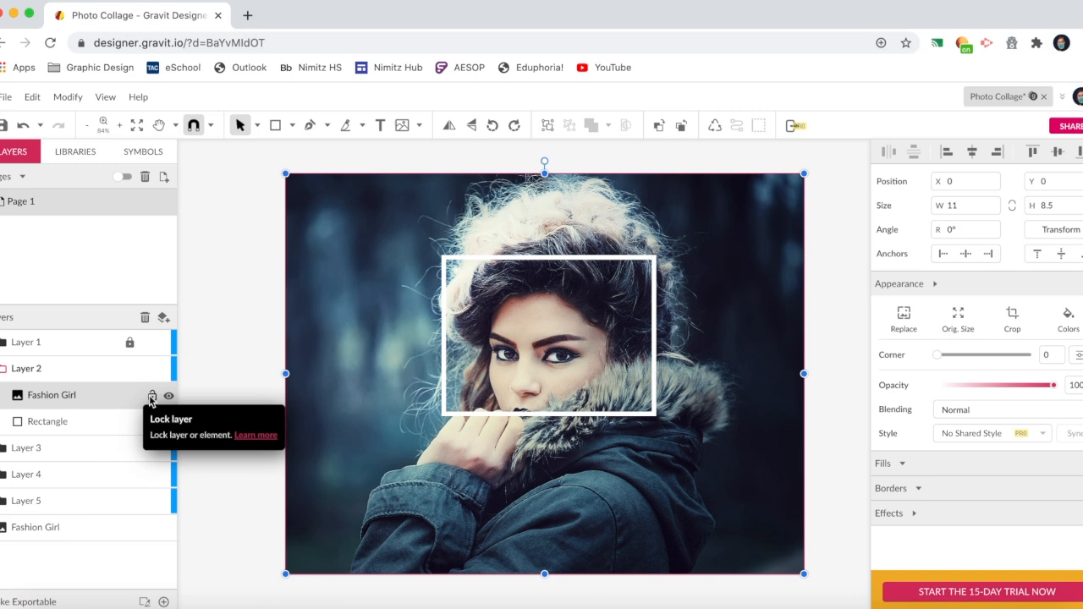
pyautogui.click(152, 397)
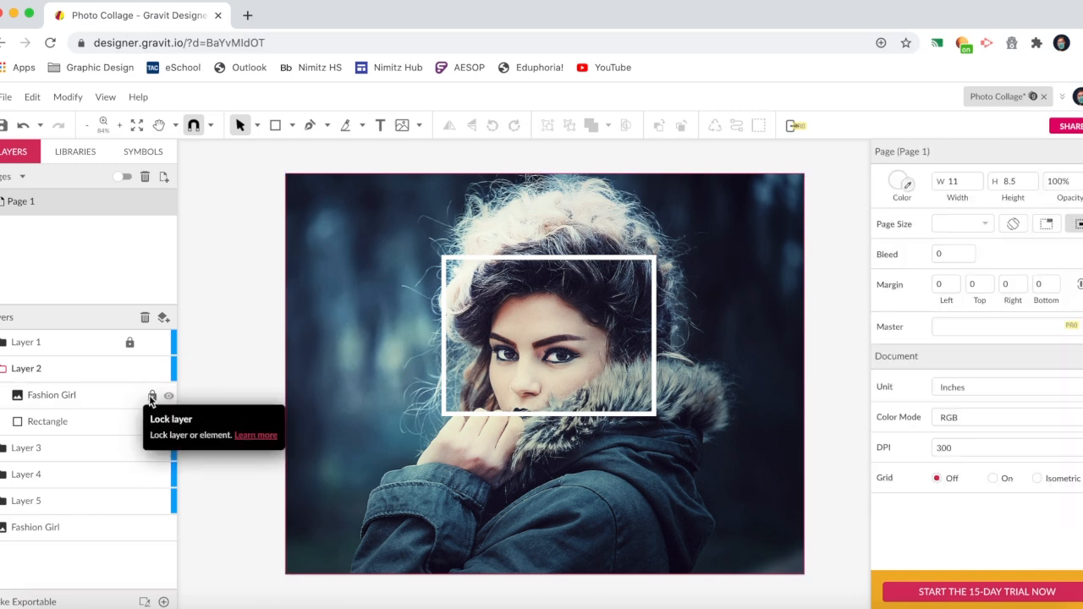
# Step: Move Layer 2's rectangle frame toward the photo's left side and rotate it about 23° counterclockwise
pyautogui.click(103, 422)
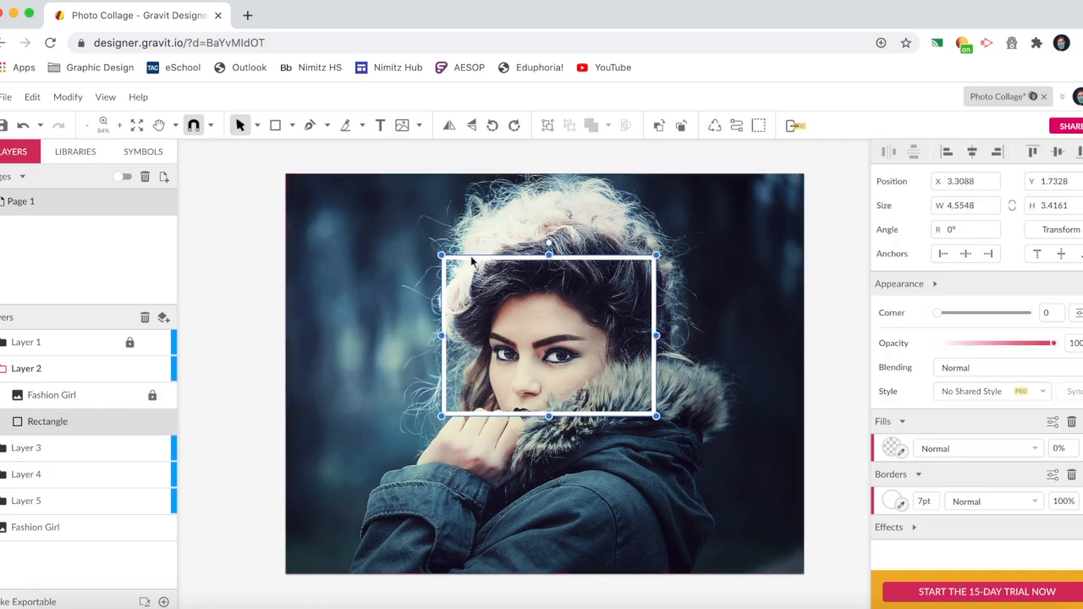
pyautogui.moveTo(472, 260); pyautogui.dragTo(379, 276)
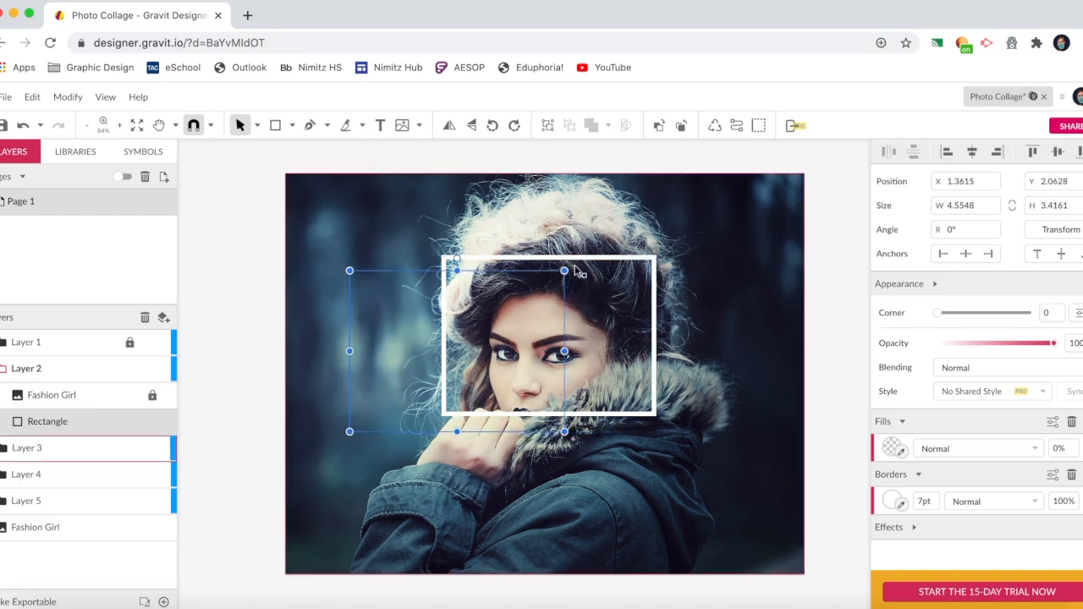
pyautogui.moveTo(570, 269); pyautogui.dragTo(518, 242)
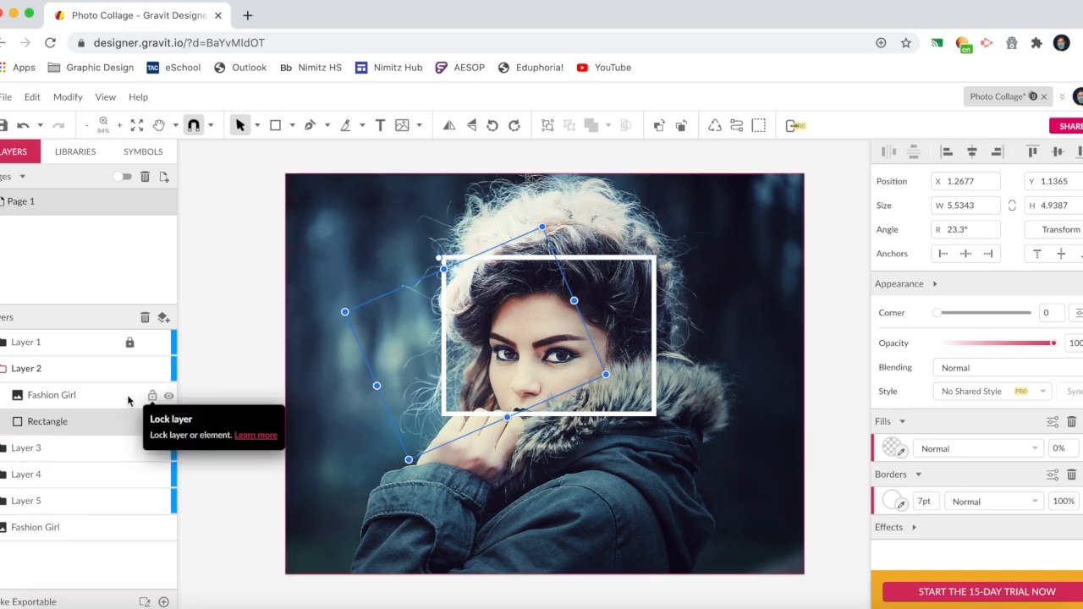
# Step: Unlock Layer 2's photo, clip it into the rotated rectangle frame, and lock Layer 2
pyautogui.click(118, 395)
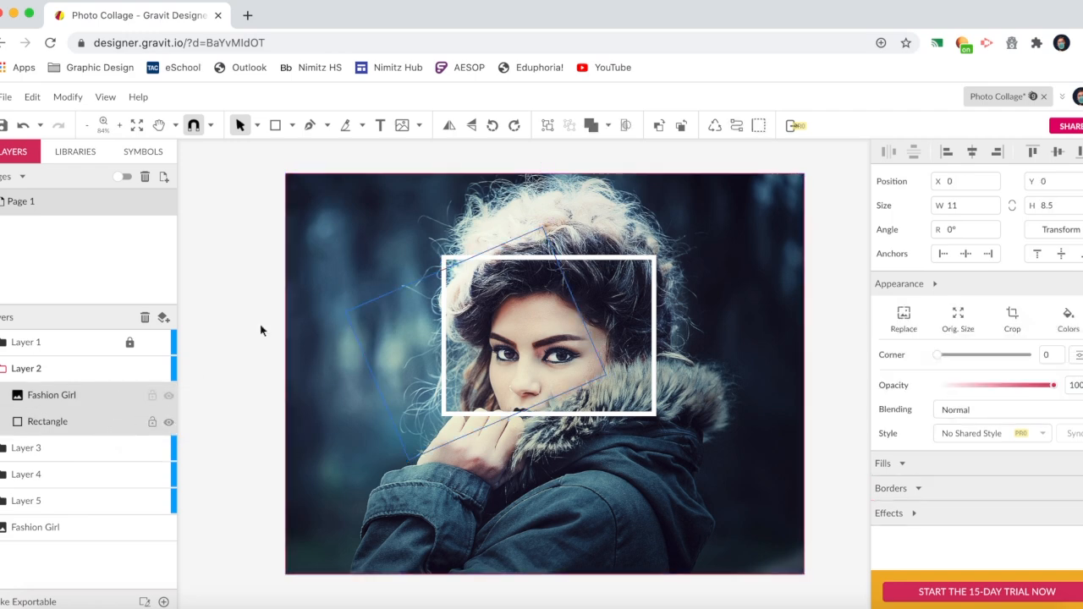
pyautogui.click(627, 126)
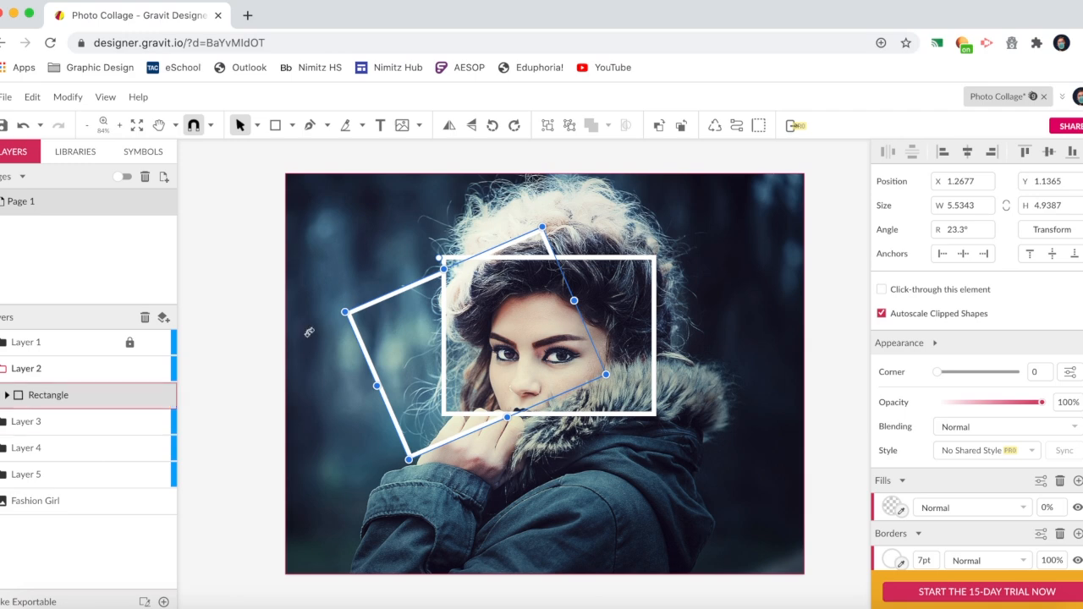
pyautogui.moveTo(130, 372)
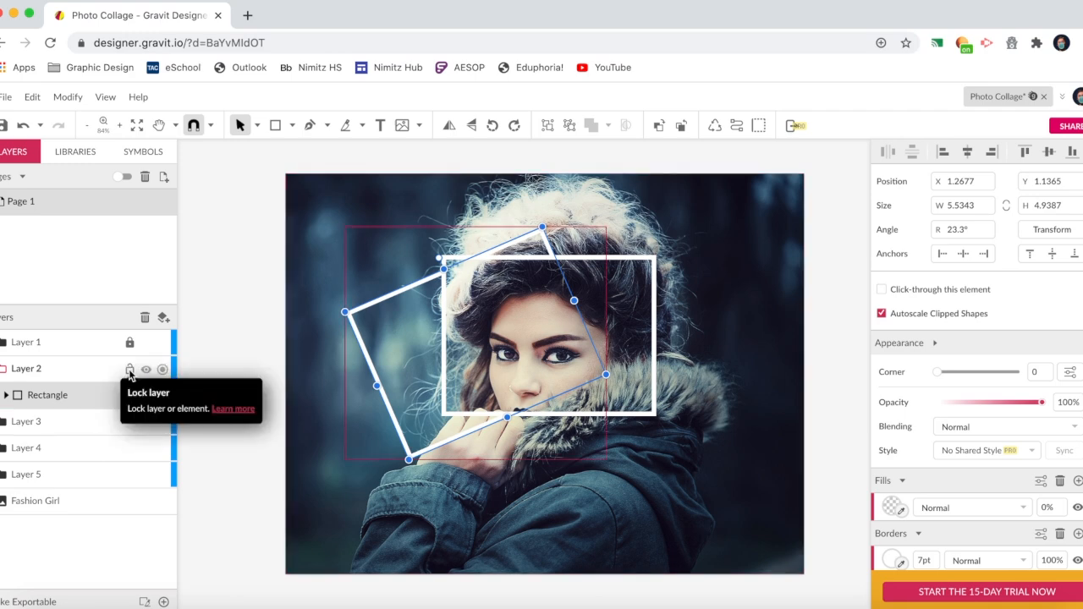
pyautogui.click(131, 372)
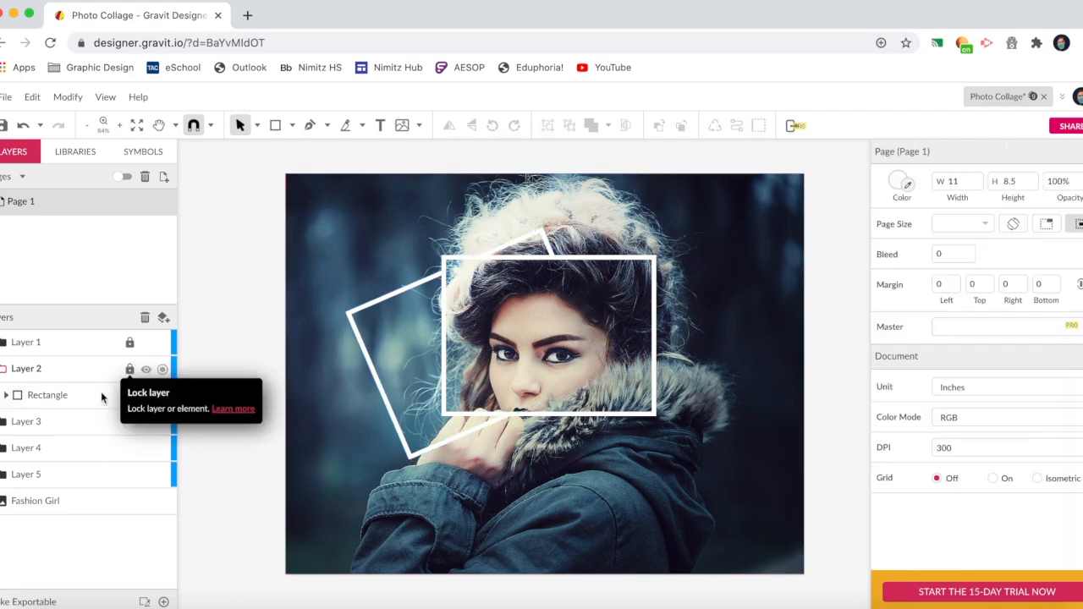
# Step: Place the Fashion Girl photo above the Rectangle inside Layer 3 and lock the photo
pyautogui.click(76, 423)
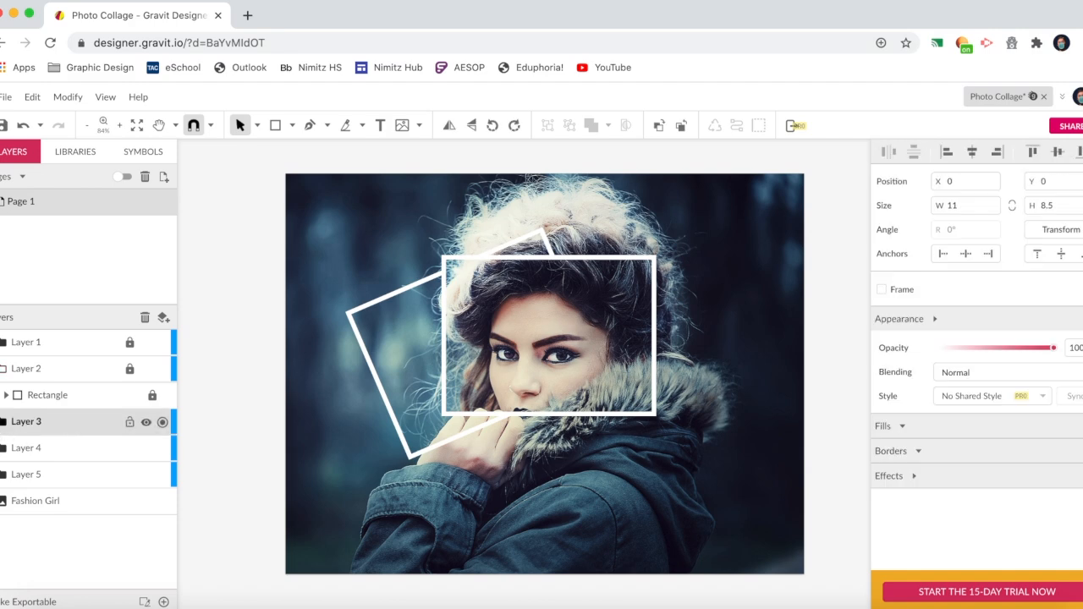
pyautogui.click(3, 431)
pyautogui.click(101, 477)
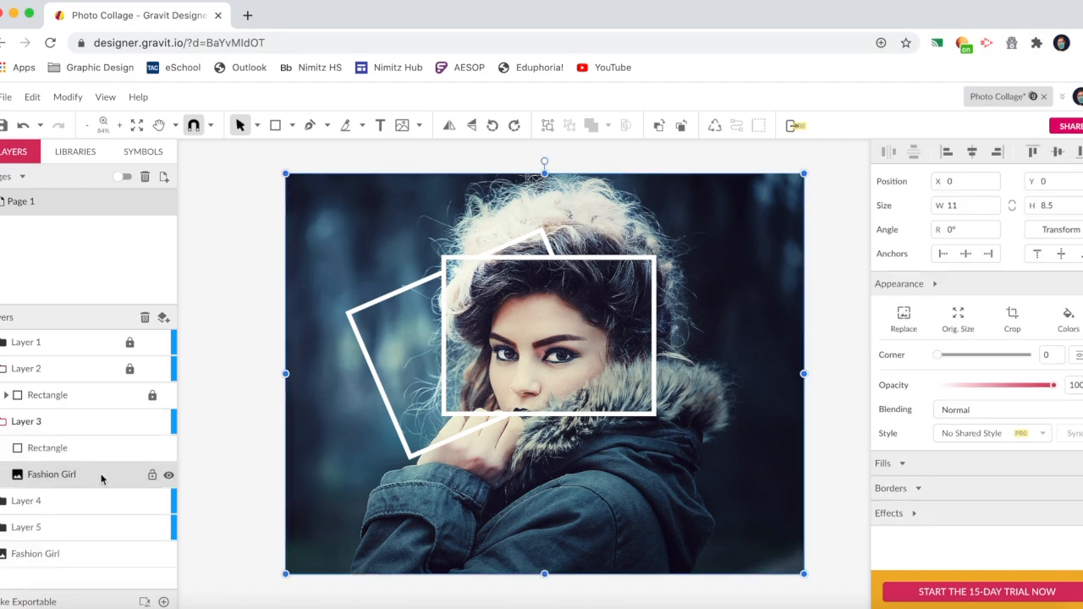
pyautogui.moveTo(91, 474); pyautogui.dragTo(87, 448)
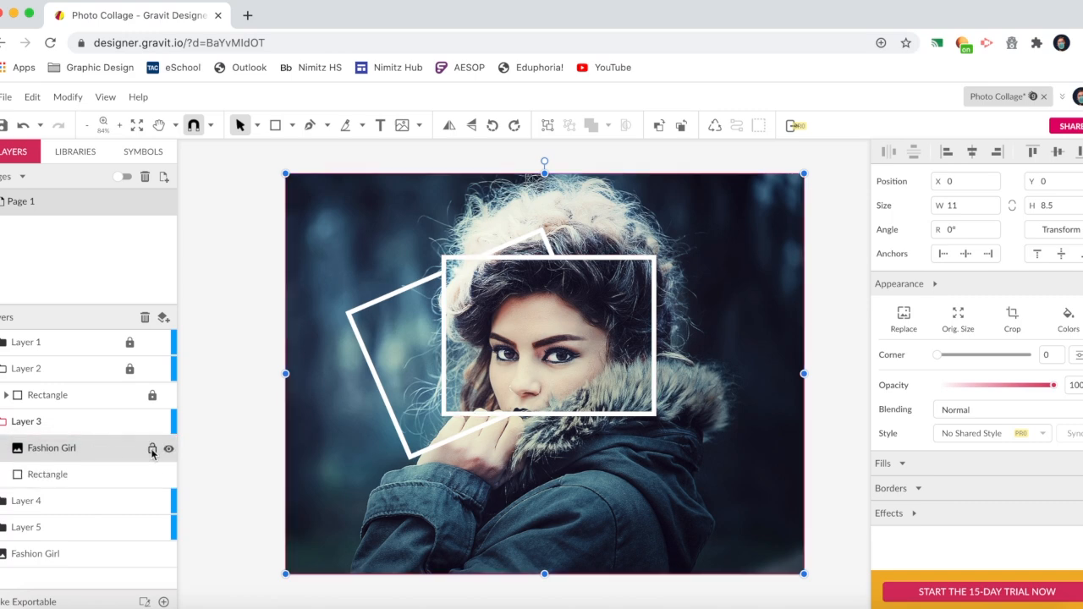
pyautogui.click(152, 451)
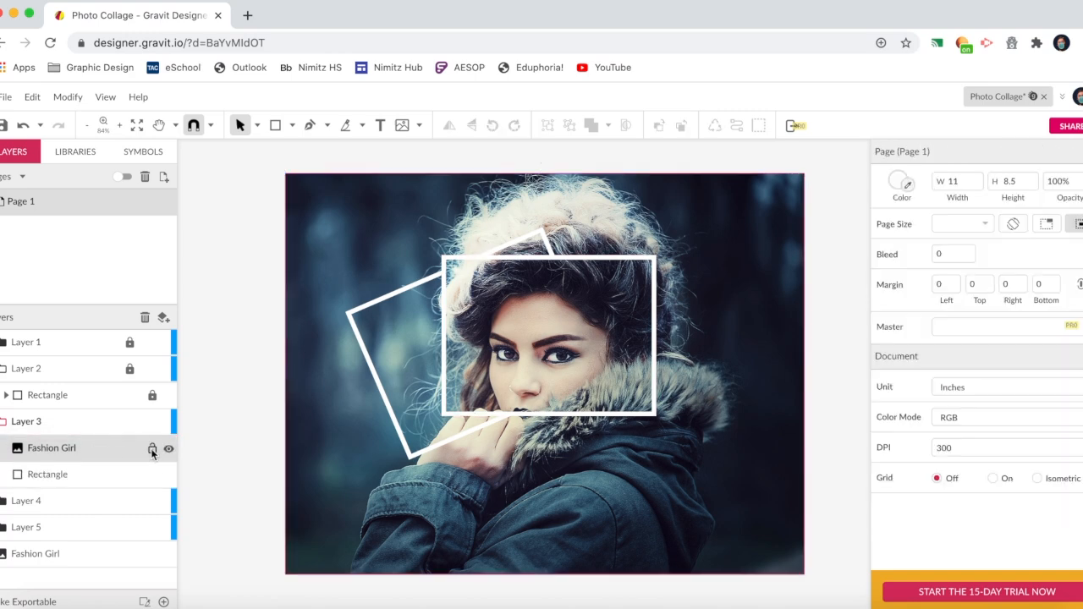
# Step: Move Layer 3's rectangle frame to the photo's lower-left area and rotate it about 35° counterclockwise
pyautogui.click(106, 475)
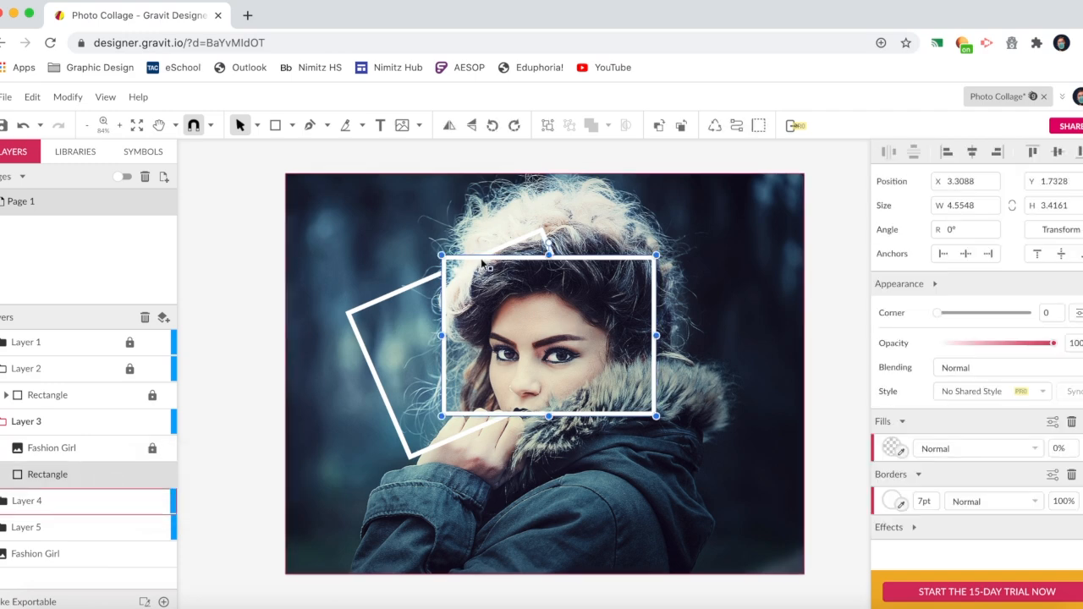
pyautogui.moveTo(479, 262); pyautogui.dragTo(319, 358)
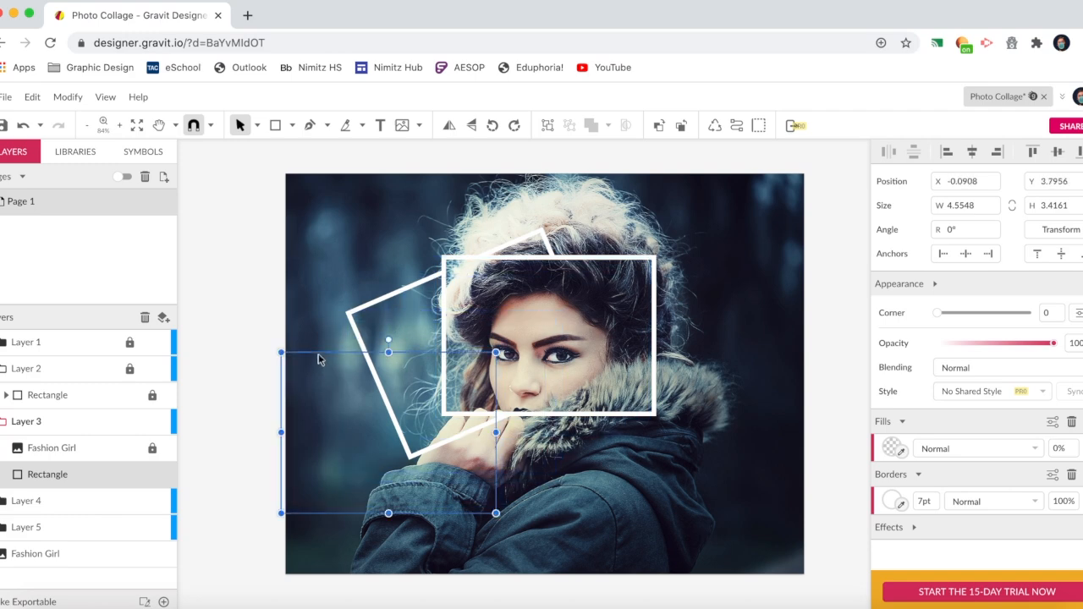
pyautogui.moveTo(518, 352); pyautogui.dragTo(427, 281)
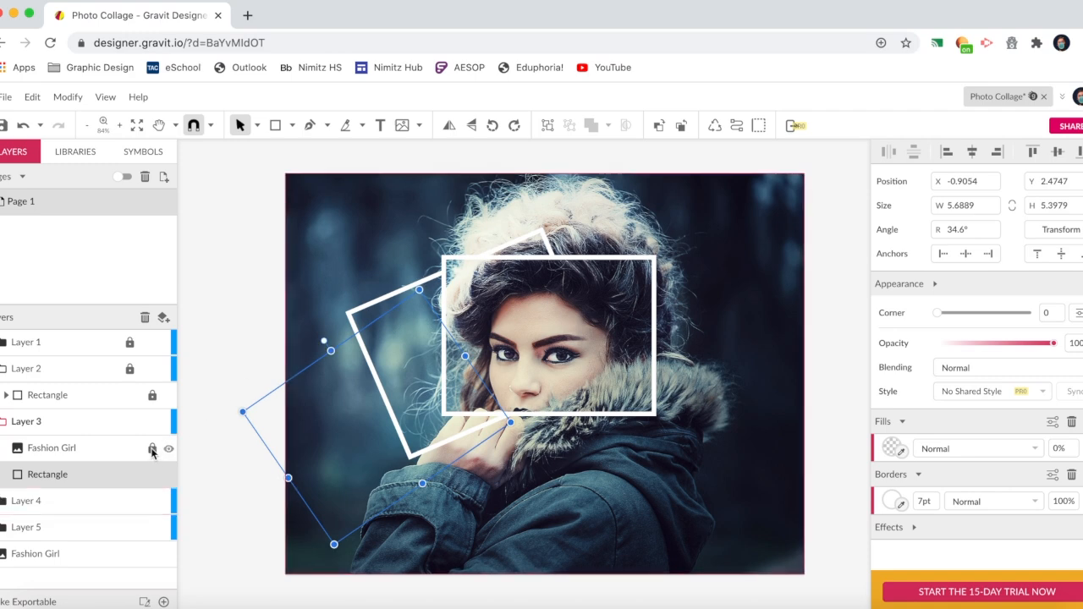
# Step: Unlock Layer 3's photo, clip it into the rotated rectangle frame, and lock Layer 3
pyautogui.click(108, 451)
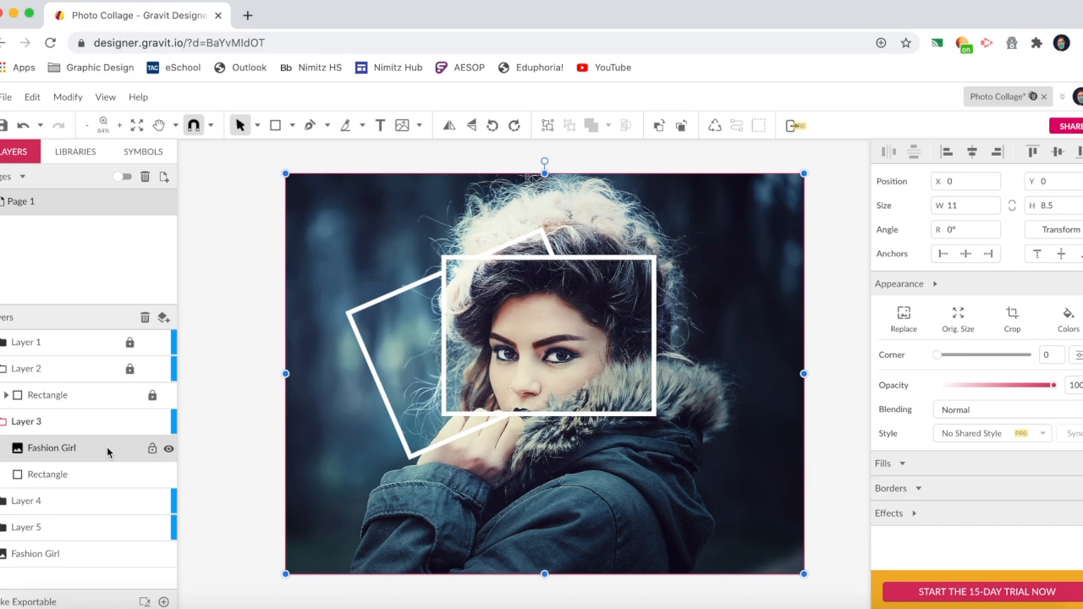
pyautogui.keyDown('shift'); pyautogui.click(95, 476); pyautogui.keyUp('shift')
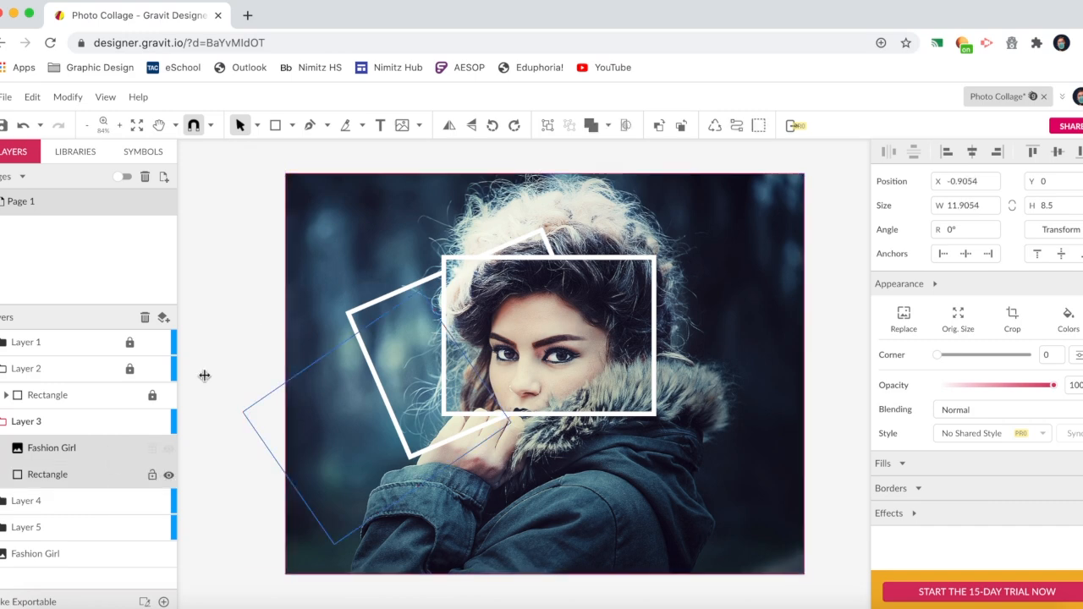
pyautogui.click(626, 127)
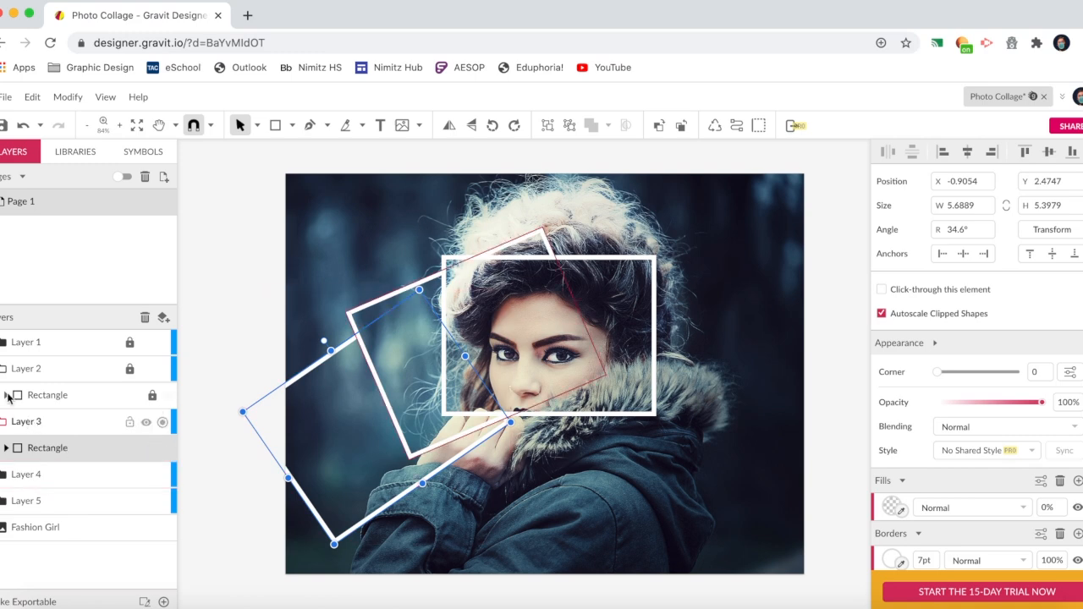
pyautogui.click(3, 369)
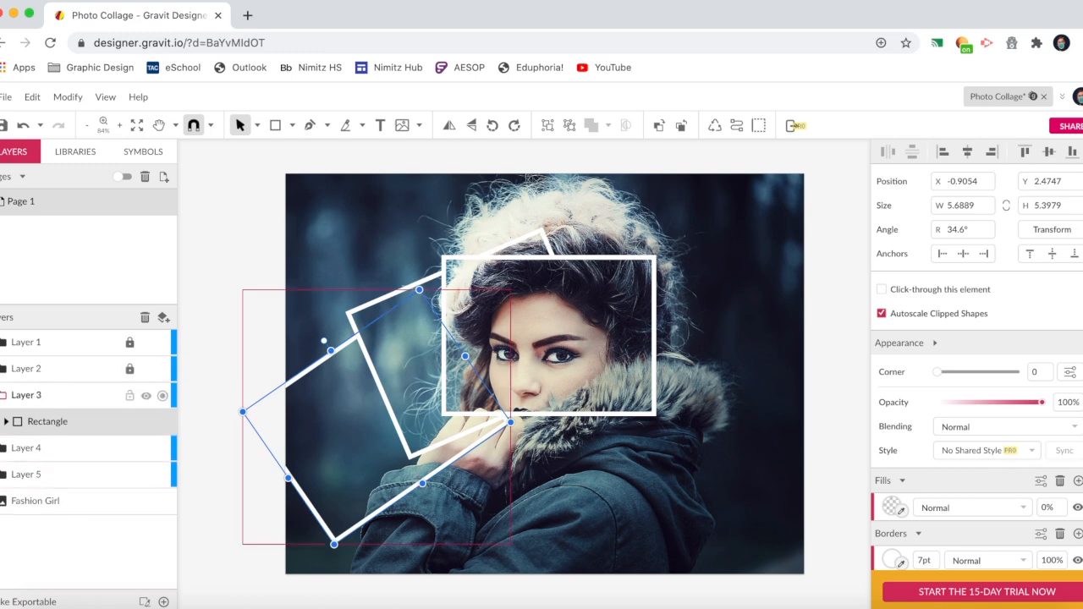
pyautogui.click(2, 396)
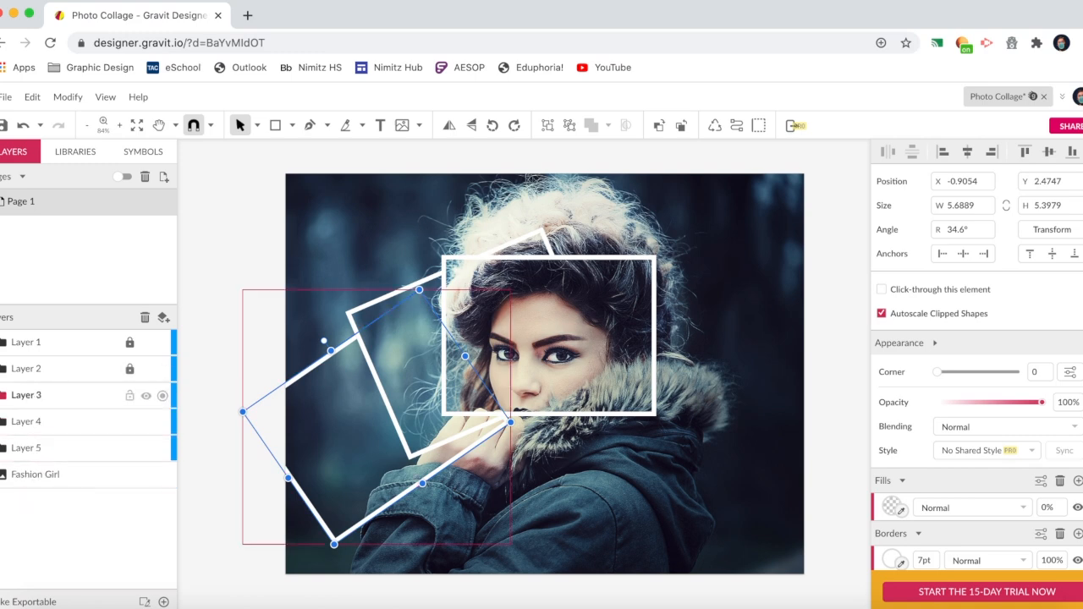
pyautogui.click(129, 396)
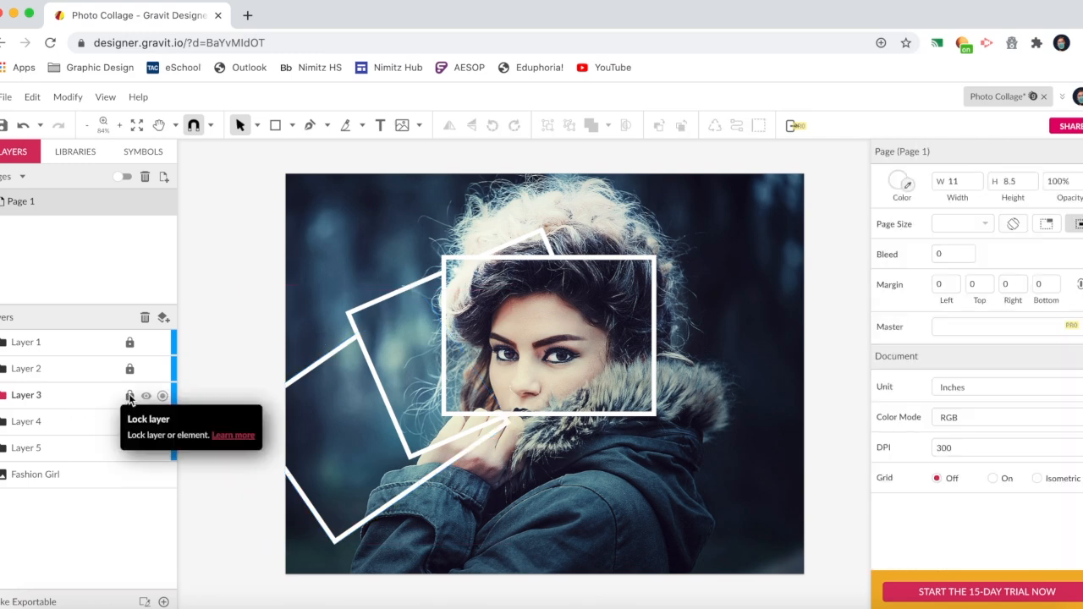
# Step: Place the Fashion Girl photo above the Rectangle inside Layer 4 and lock the photo
pyautogui.click(66, 421)
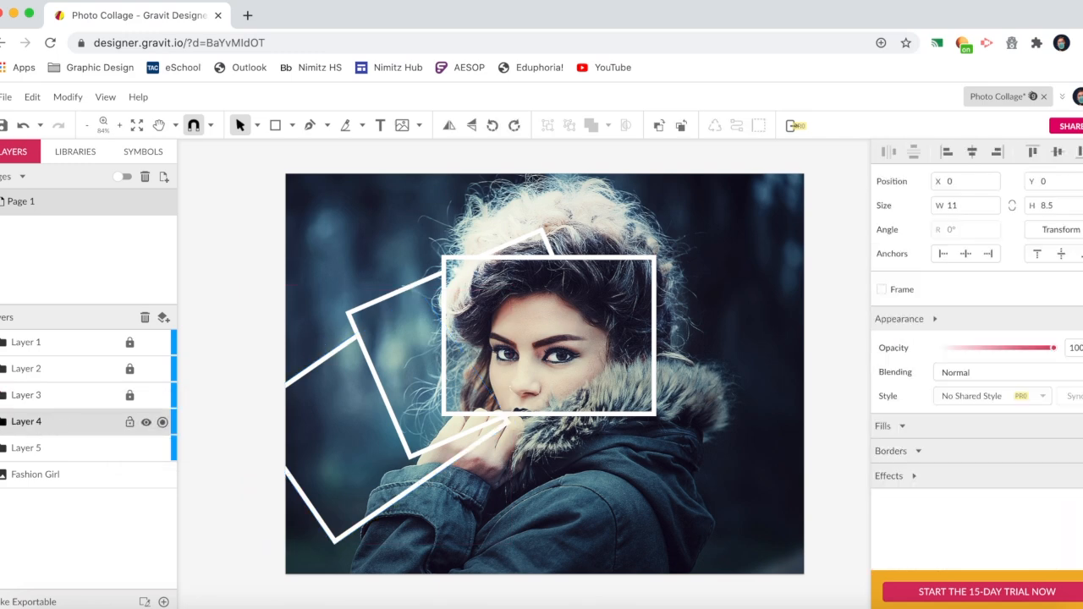
pyautogui.click(3, 421)
pyautogui.click(104, 475)
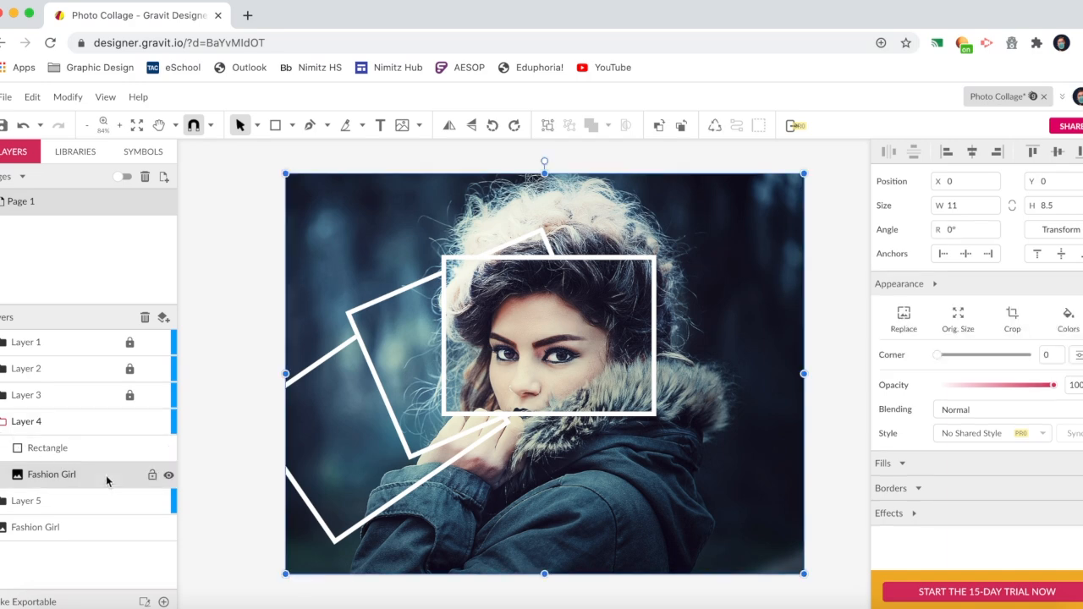
pyautogui.moveTo(99, 478); pyautogui.dragTo(95, 447)
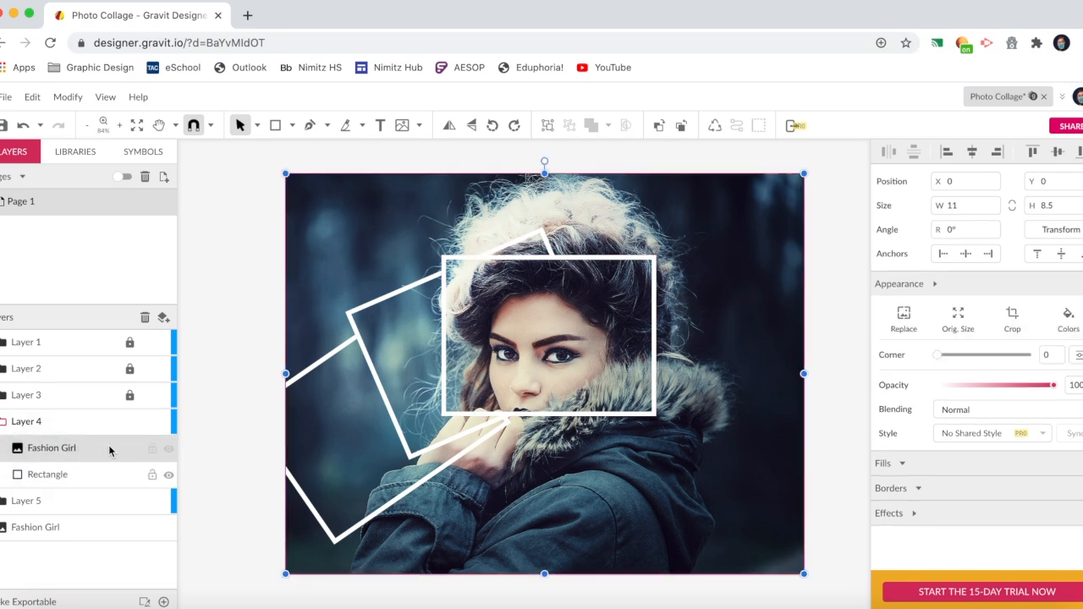
pyautogui.click(154, 453)
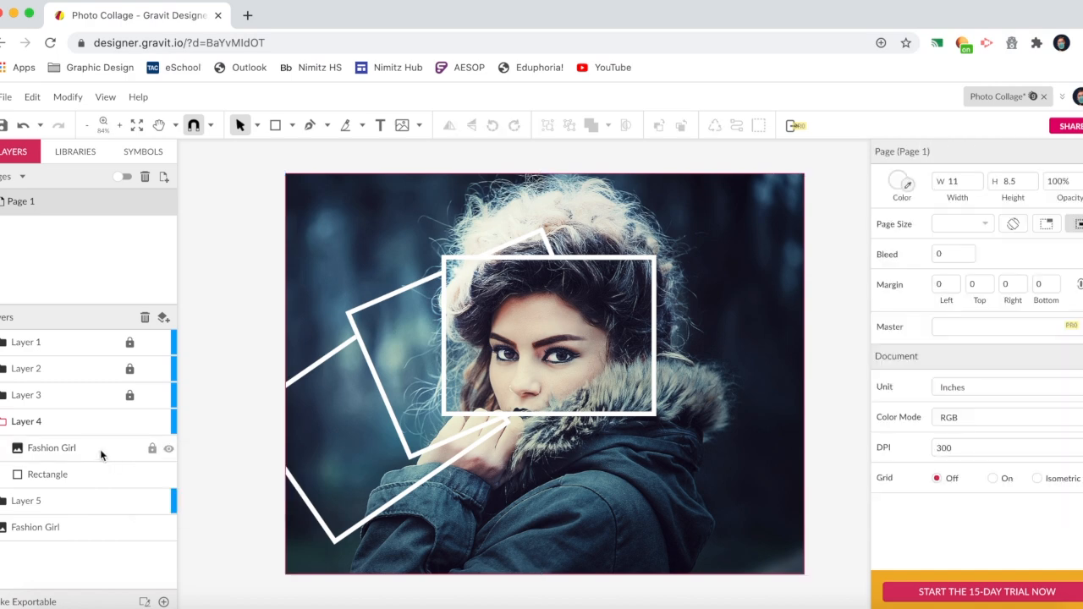
# Step: Move Layer 4's rectangle frame toward the photo's right side and rotate it about 24° clockwise
pyautogui.click(101, 472)
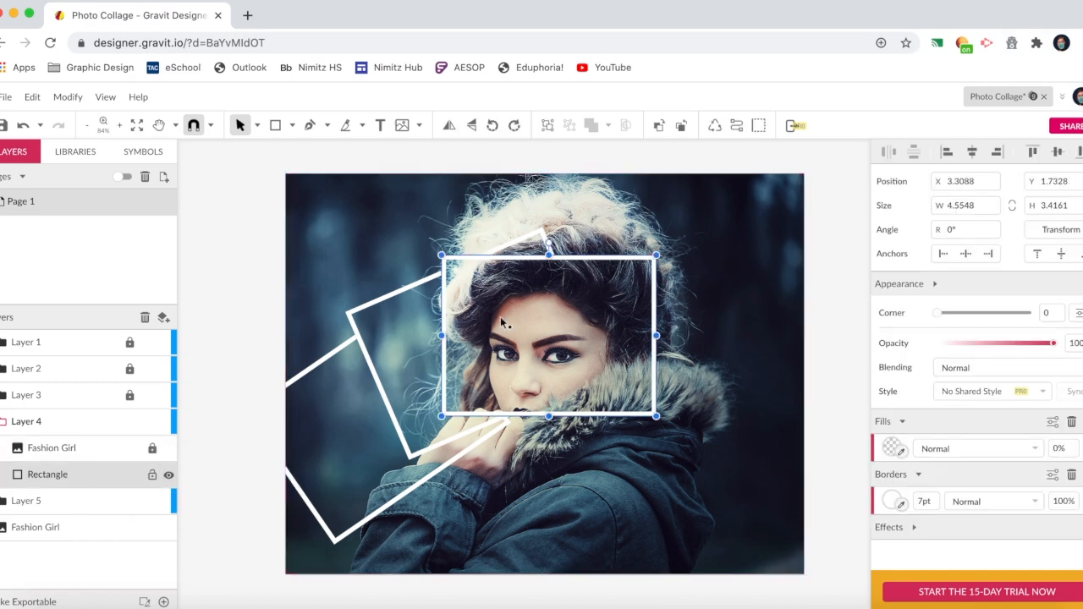
pyautogui.moveTo(595, 264); pyautogui.dragTo(711, 283)
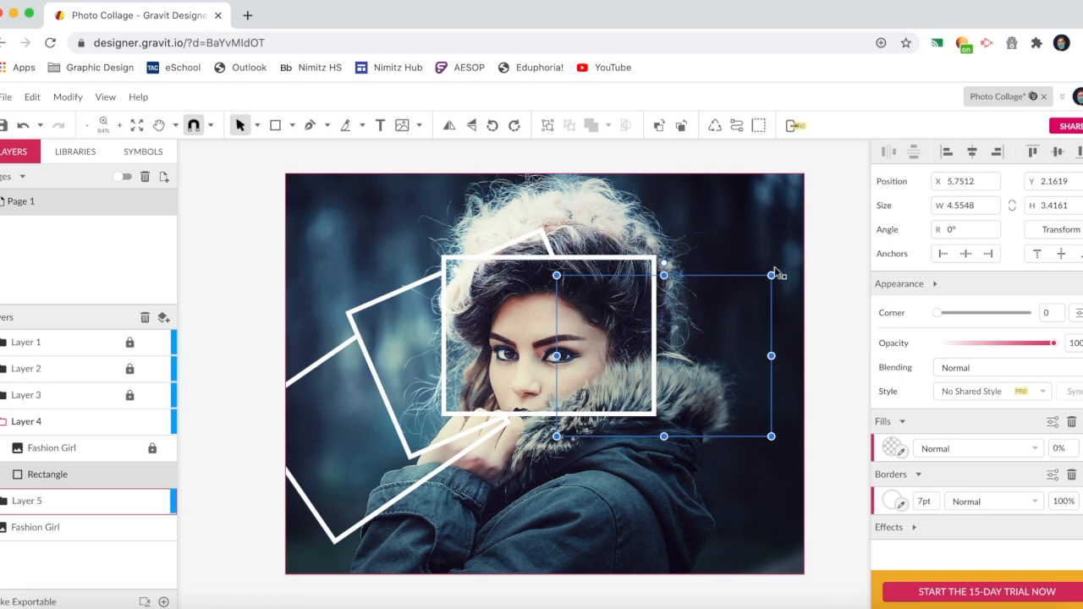
pyautogui.moveTo(775, 270); pyautogui.dragTo(768, 311)
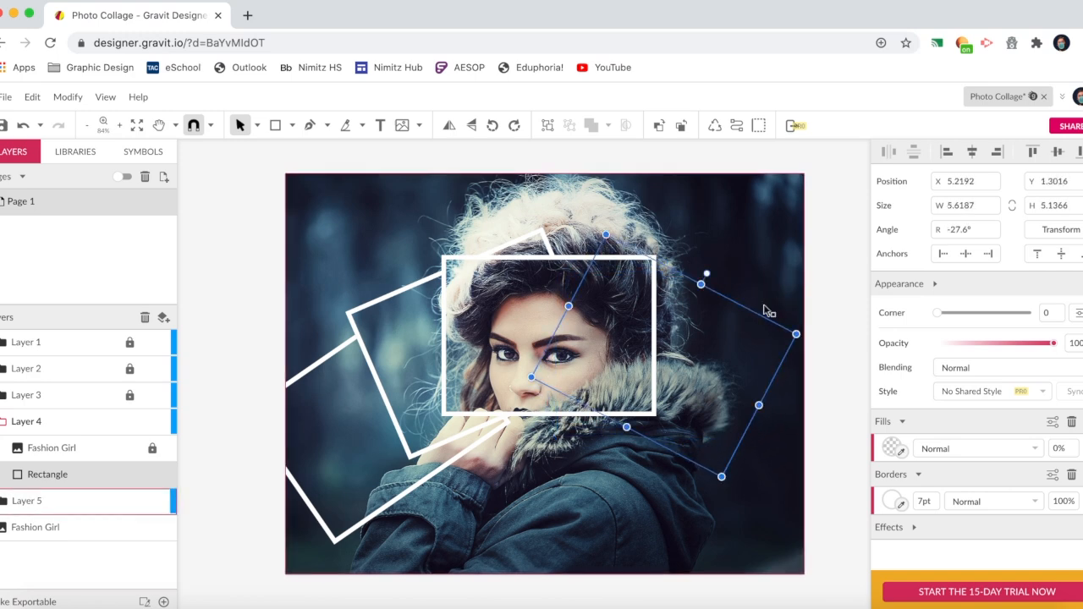
pyautogui.moveTo(733, 305)
pyautogui.mouseDown()
pyautogui.moveTo(719, 291)
pyautogui.moveTo(715, 300)
pyautogui.mouseUp()
pyautogui.moveTo(779, 328); pyautogui.dragTo(740, 303)
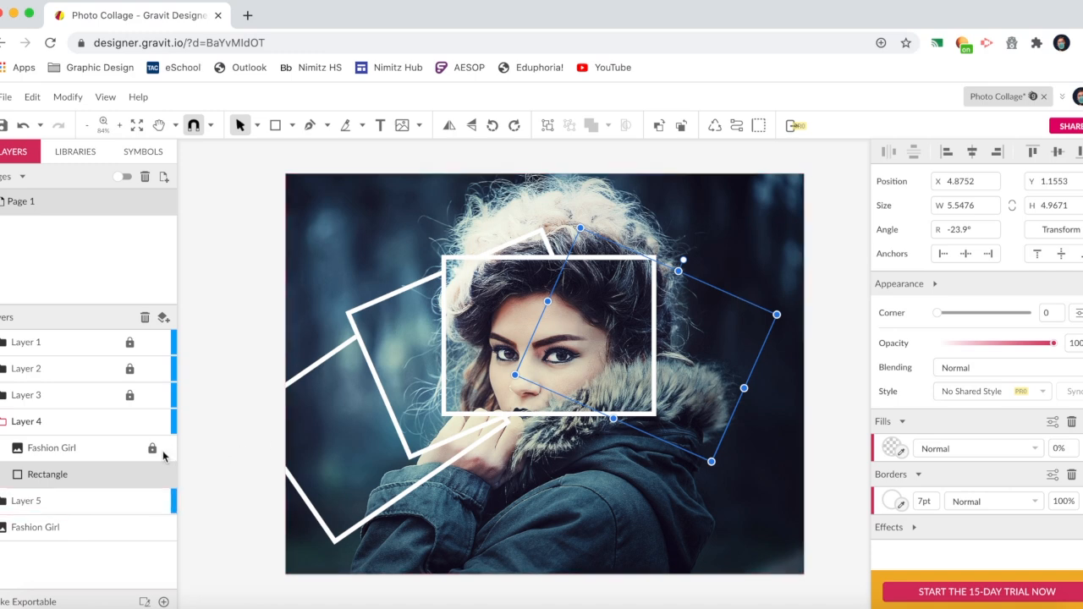
# Step: Unlock Layer 4's photo, clip it into the rotated rectangle frame, and lock Layer 4
pyautogui.click(102, 454)
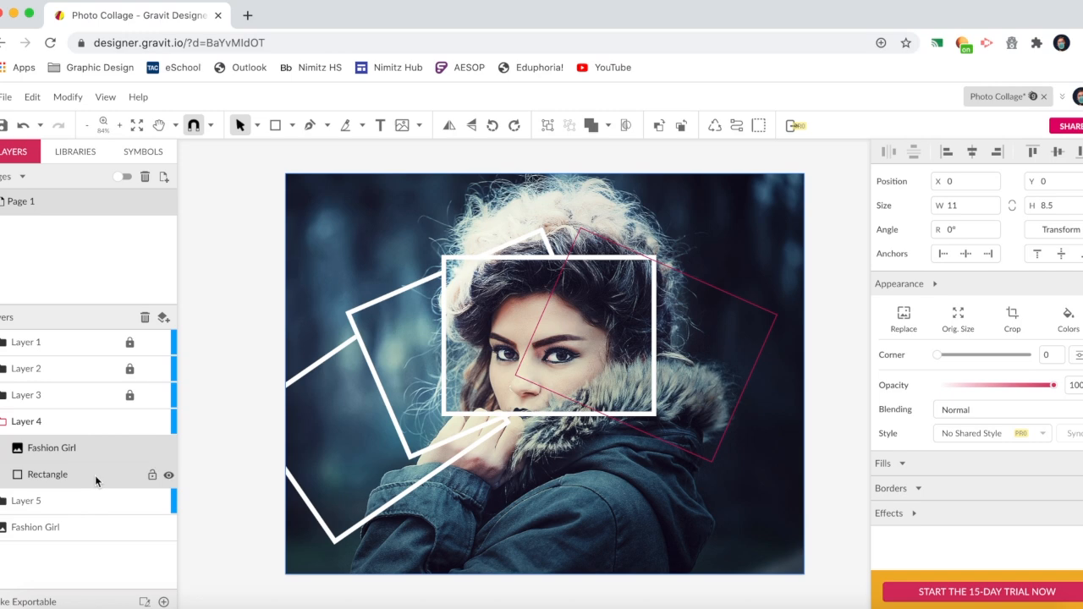
pyautogui.click(627, 125)
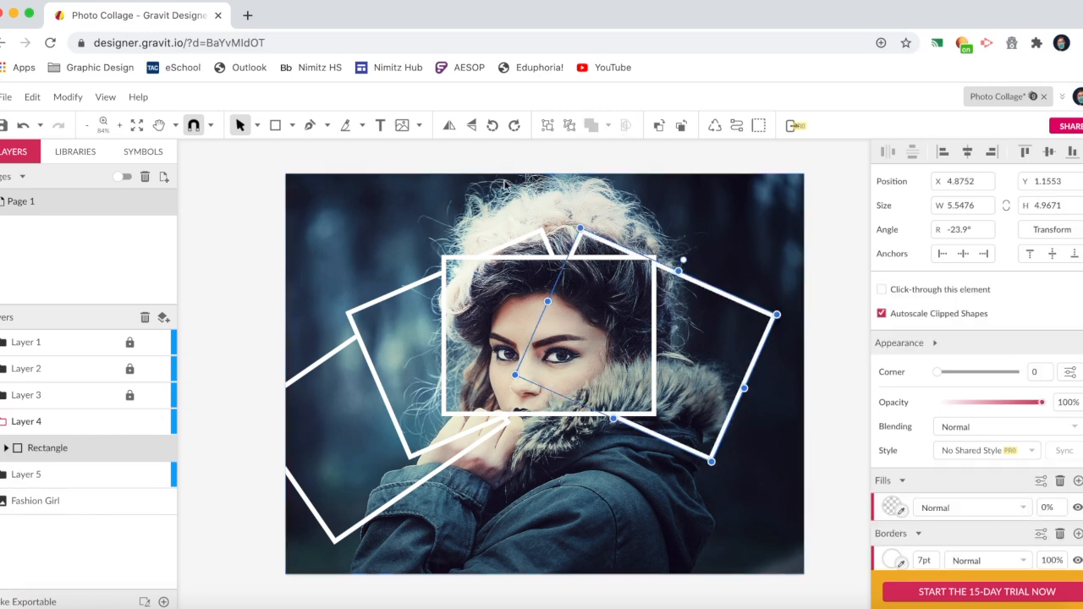
pyautogui.click(152, 448)
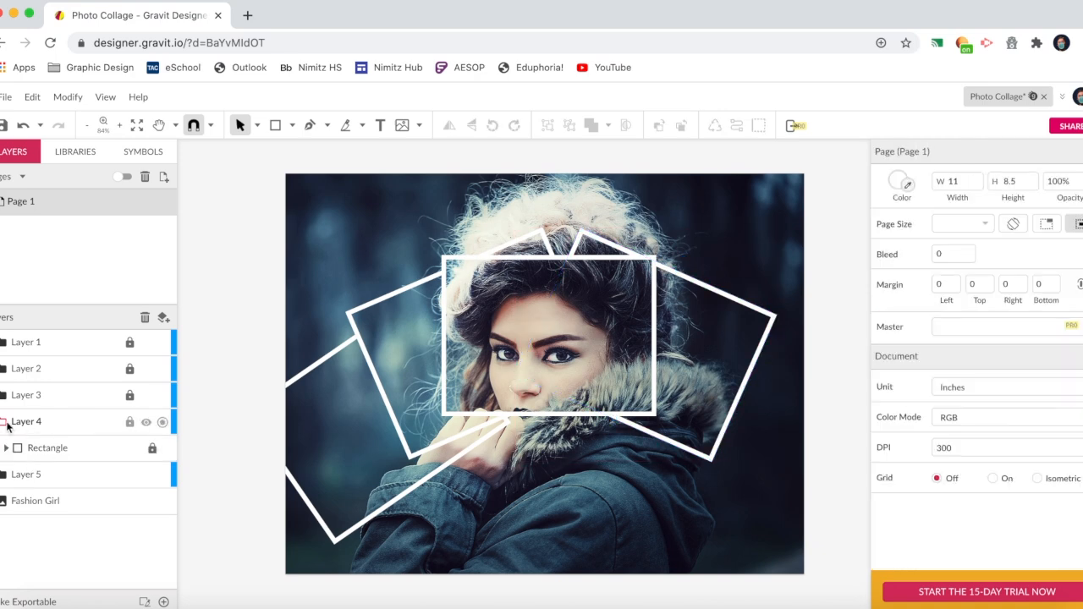
pyautogui.click(2, 421)
# Step: Place the Fashion Girl photo above the Rectangle inside Layer 5 and lock the photo
pyautogui.click(72, 447)
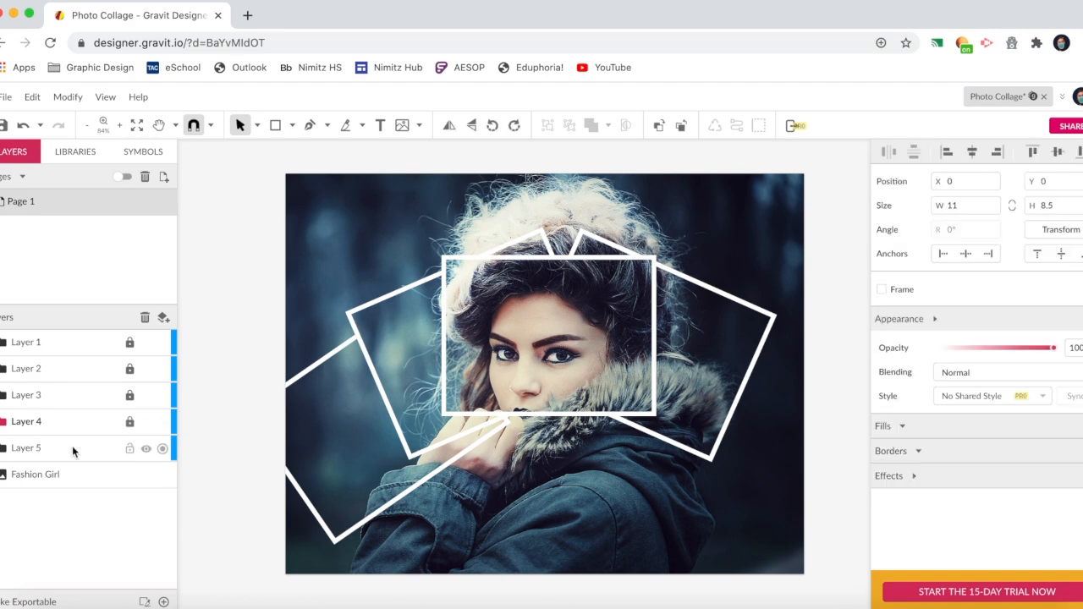
pyautogui.click(2, 448)
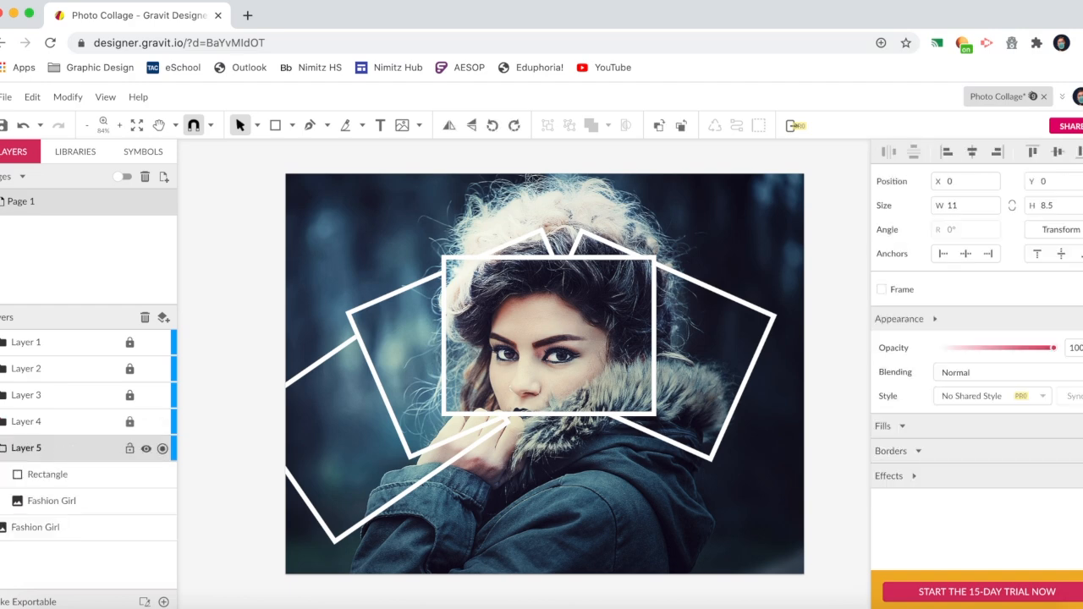
pyautogui.click(99, 501)
pyautogui.moveTo(93, 507); pyautogui.dragTo(87, 472)
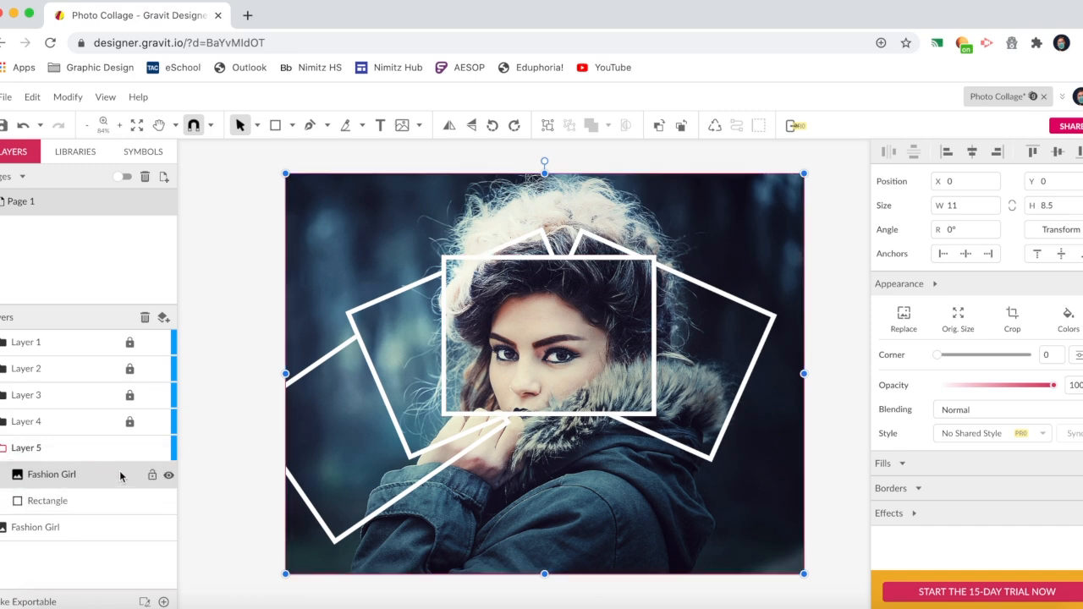
pyautogui.click(152, 478)
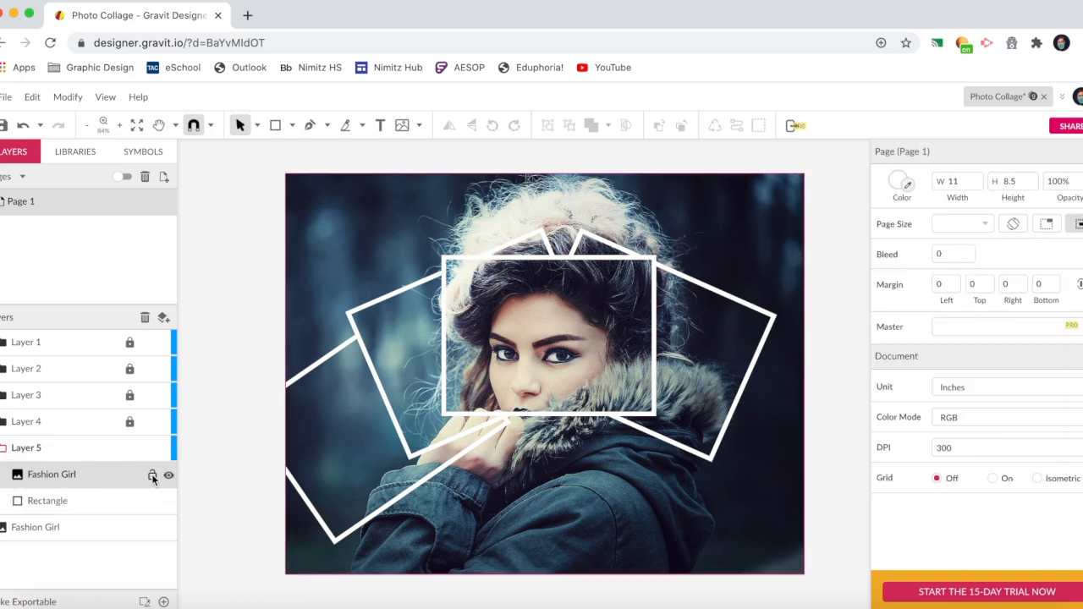
# Step: Move Layer 5's rectangle frame to the photo's lower-right area and rotate it about 42° clockwise
pyautogui.click(113, 501)
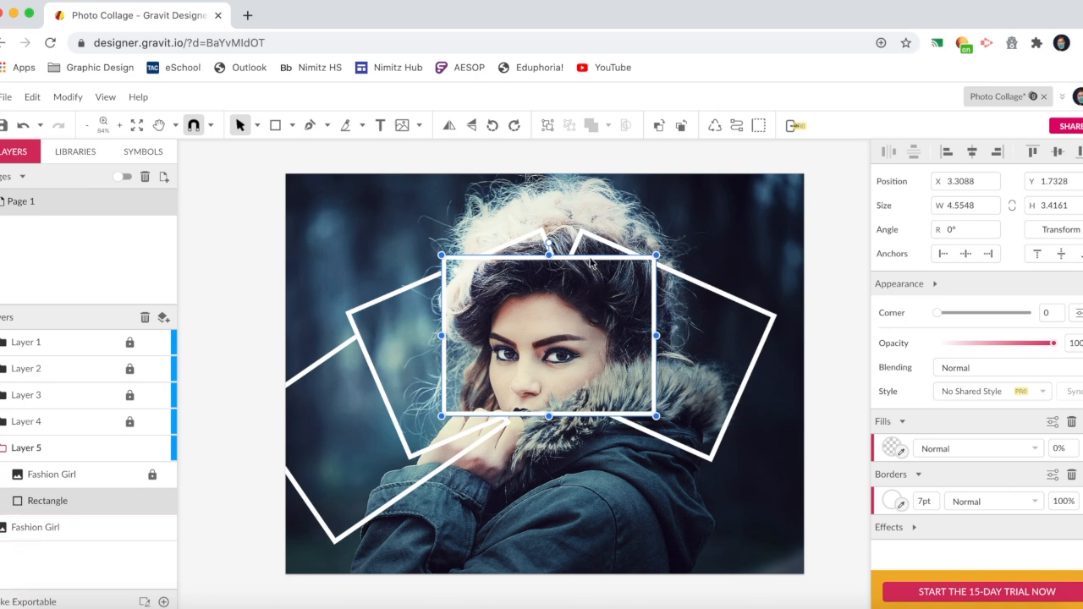
pyautogui.moveTo(592, 265); pyautogui.dragTo(798, 341)
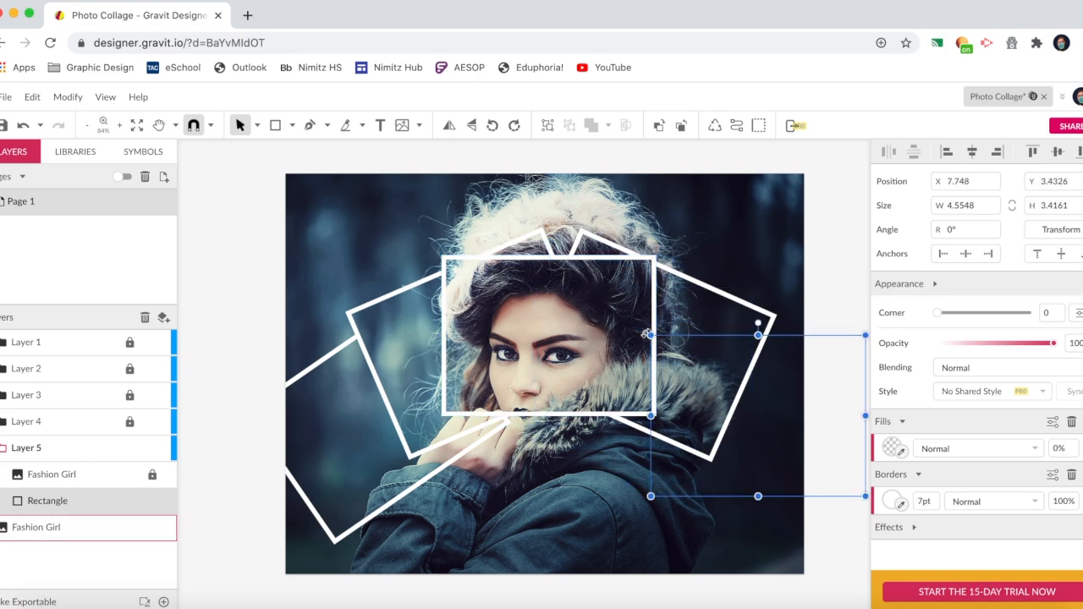
pyautogui.moveTo(648, 335); pyautogui.dragTo(742, 315)
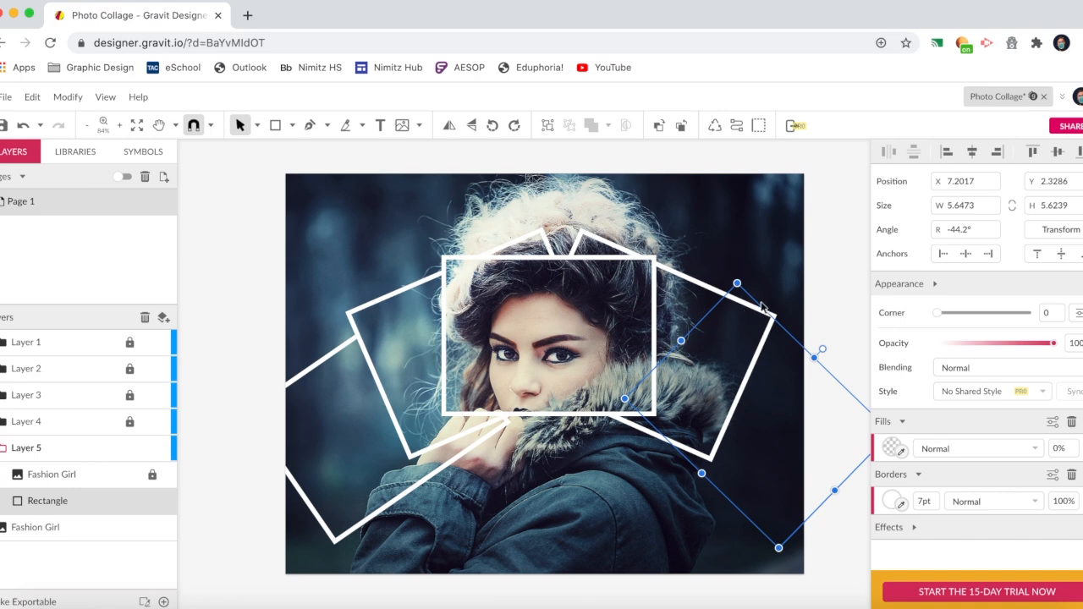
pyautogui.moveTo(755, 305); pyautogui.dragTo(747, 299)
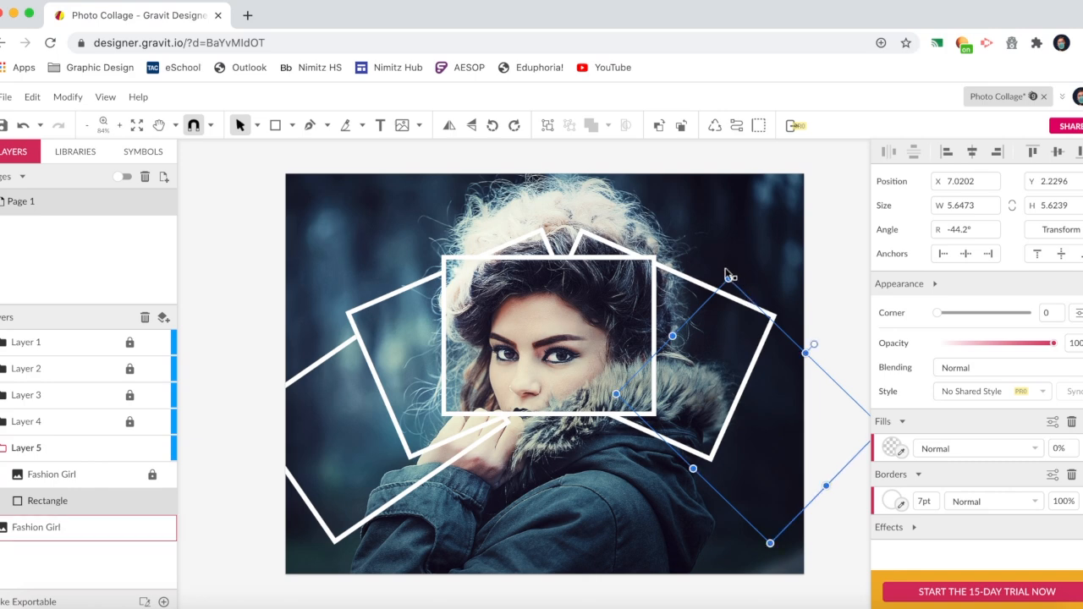
pyautogui.moveTo(728, 276); pyautogui.dragTo(724, 273)
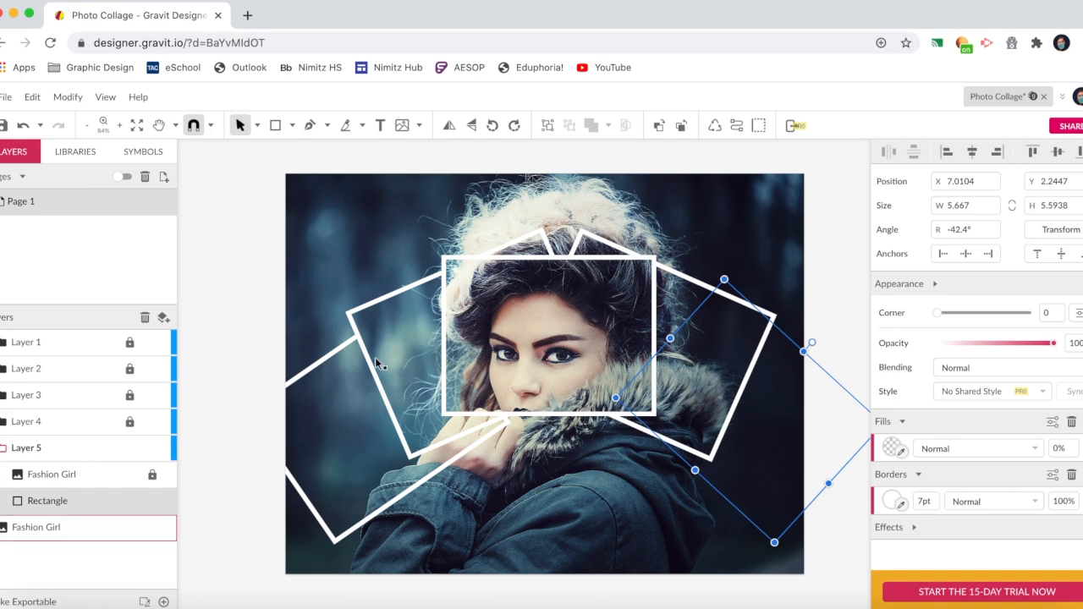
# Step: Unlock Layer 5's photo and clip it into the rotated rectangle frame
pyautogui.click(107, 475)
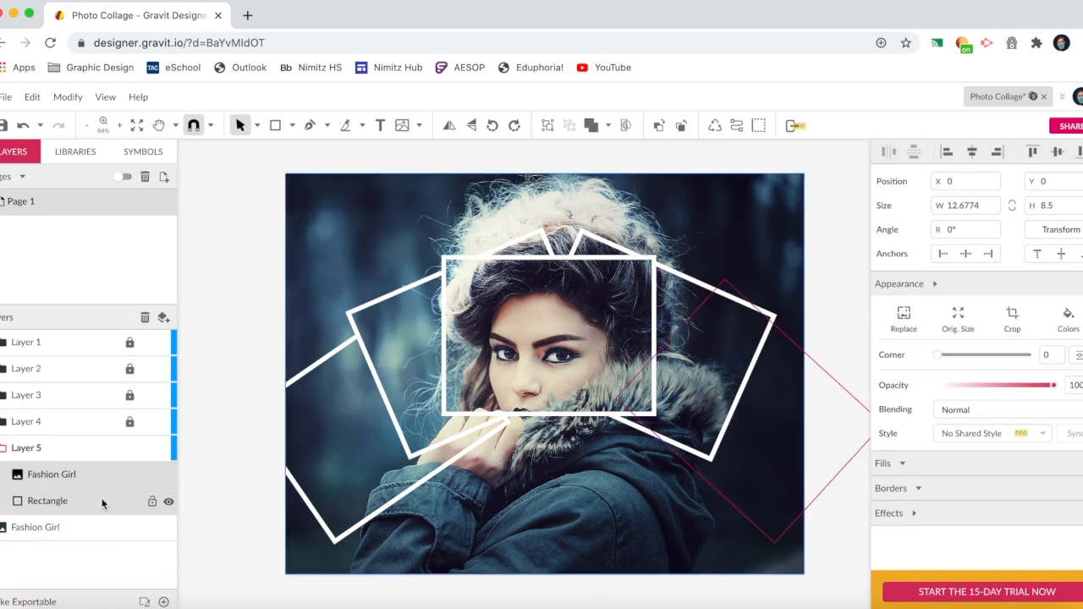
pyautogui.click(625, 125)
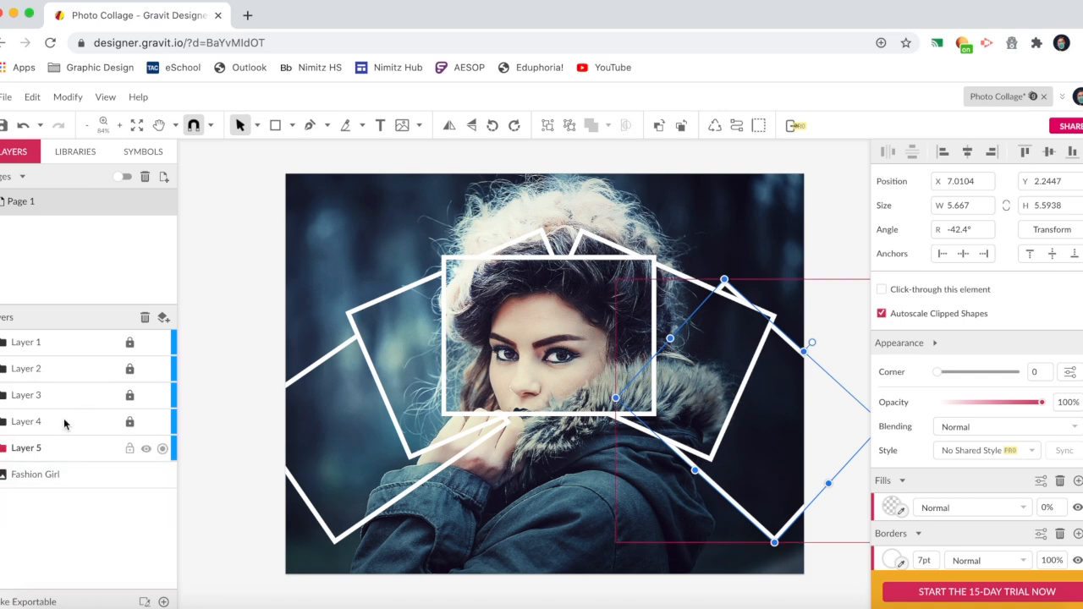
pyautogui.click(227, 301)
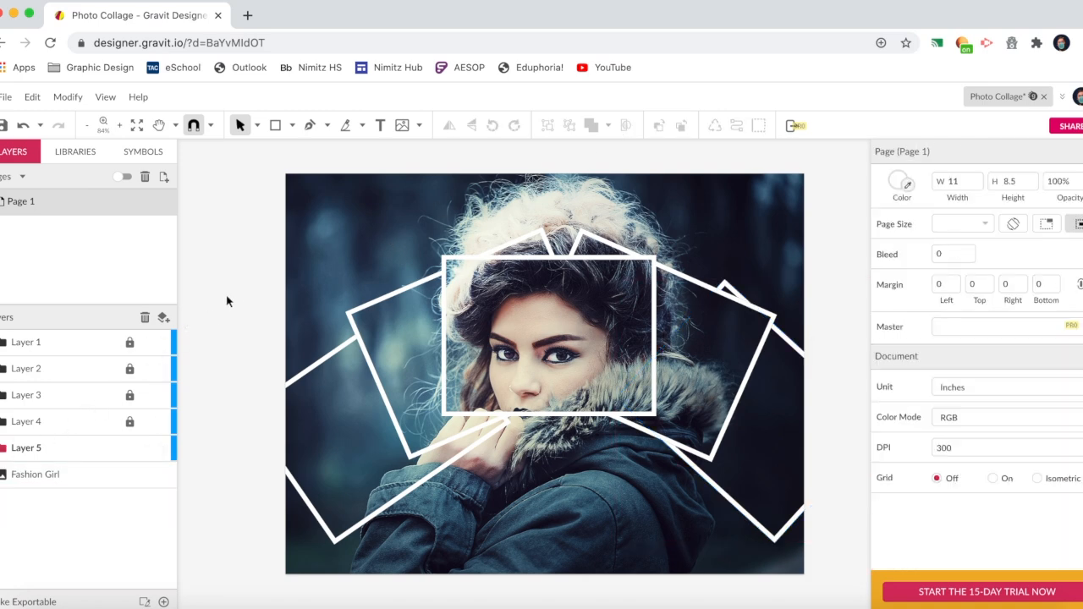
pyautogui.click(93, 475)
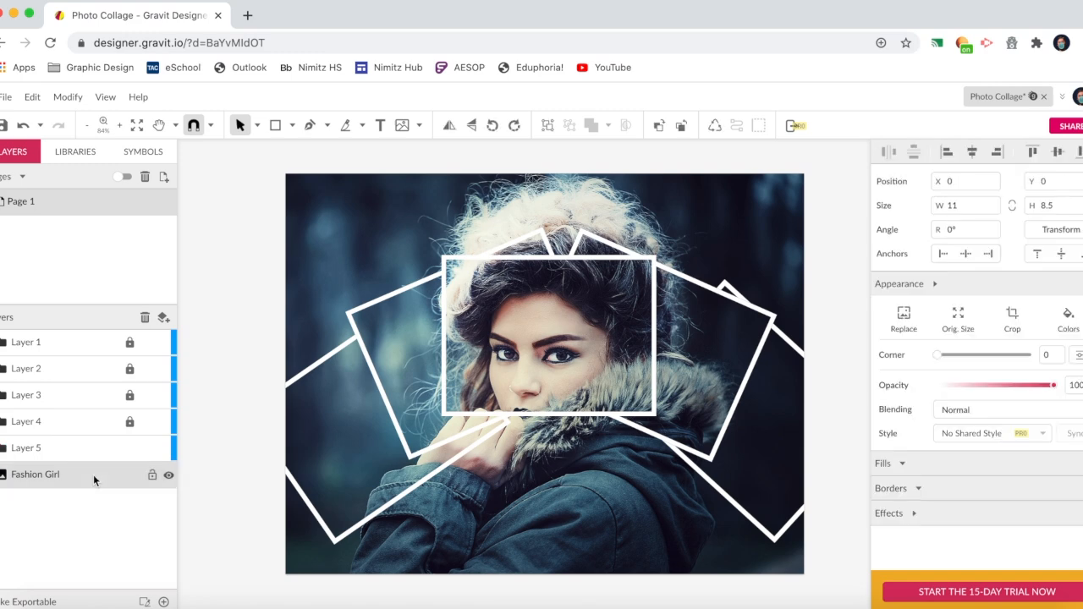
pyautogui.click(202, 415)
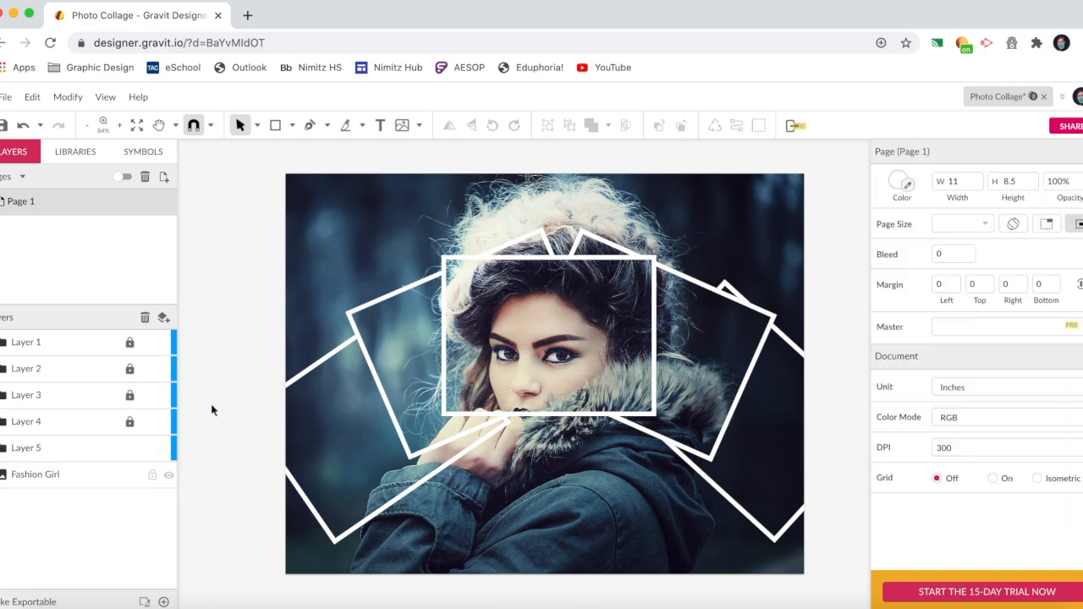
pyautogui.hscroll(2, 366, 352)
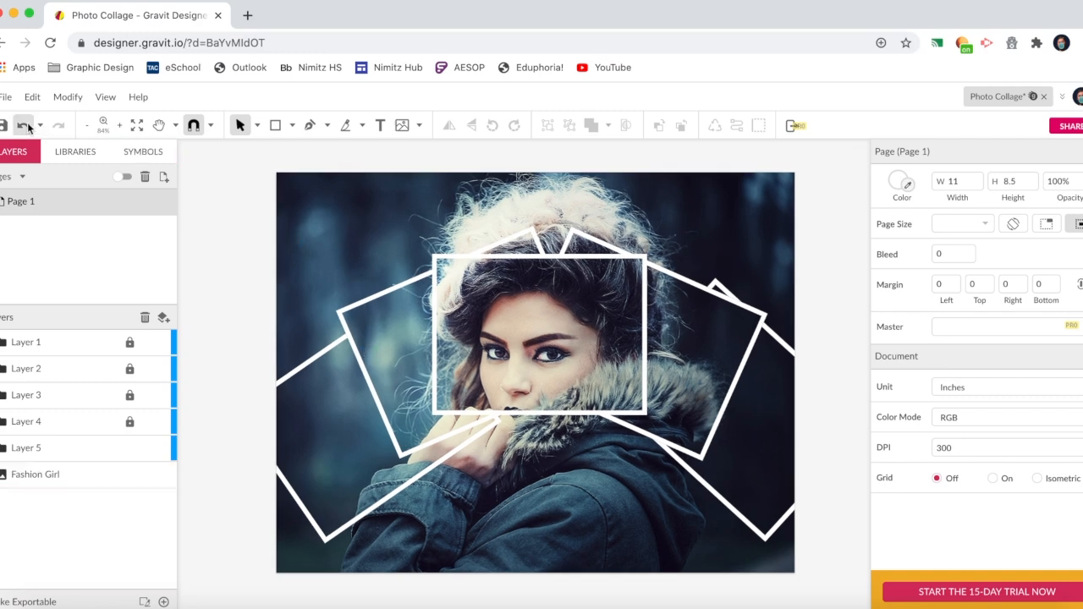
# Step: Save the Photo Collage design and export it as a JPEG image
pyautogui.click(5, 98)
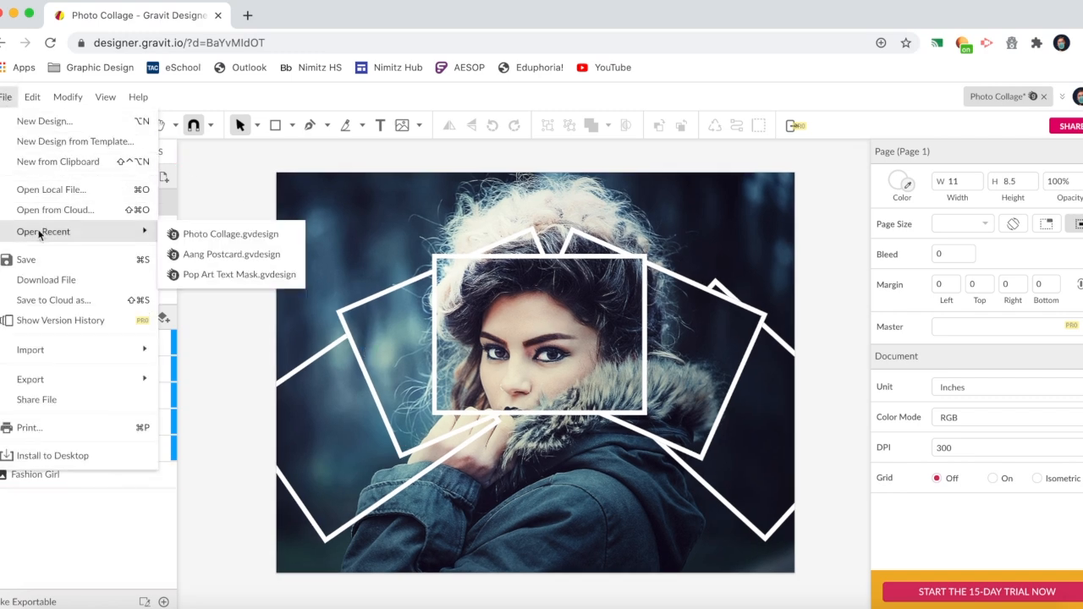
pyautogui.click(105, 259)
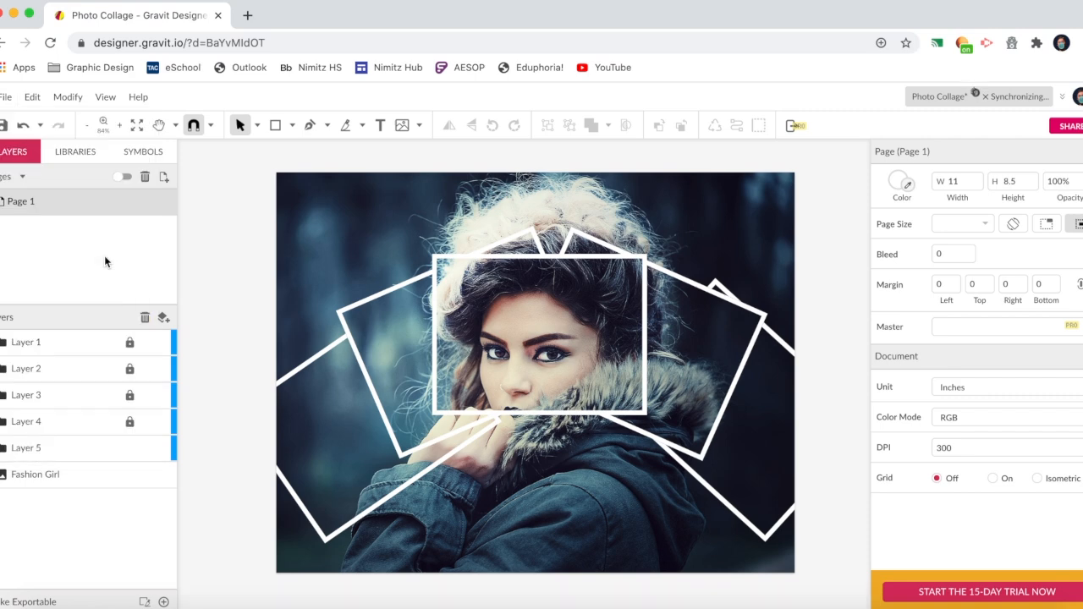
pyautogui.click(7, 97)
pyautogui.moveTo(143, 379)
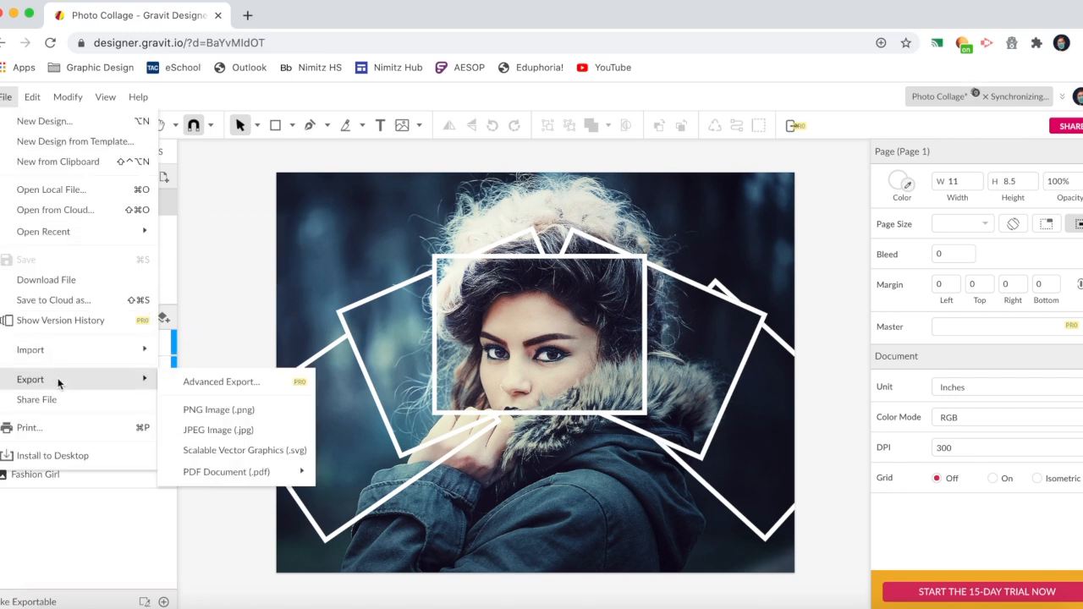
pyautogui.click(285, 431)
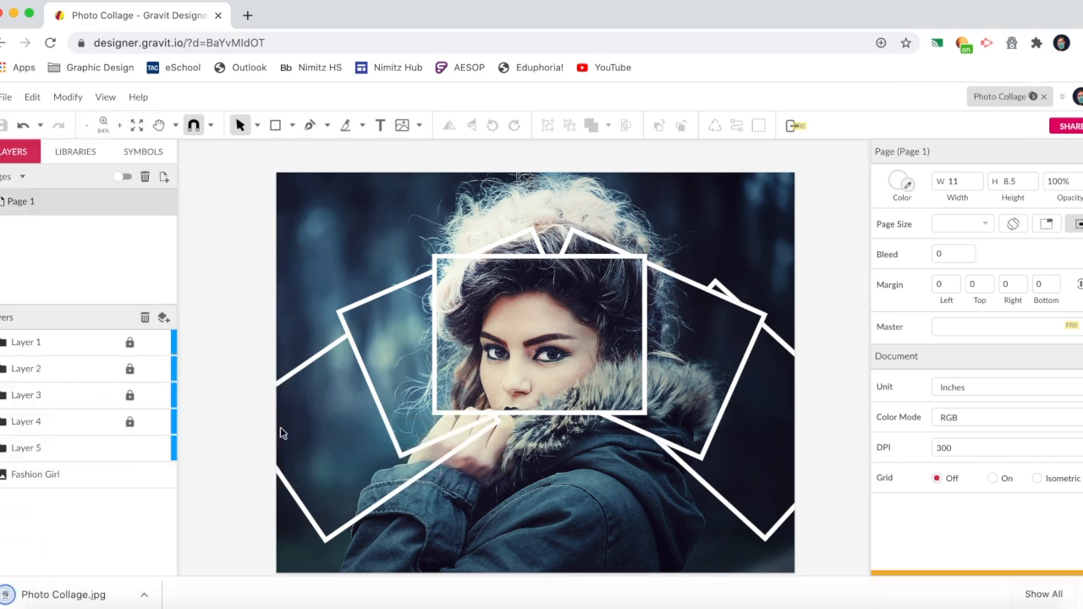